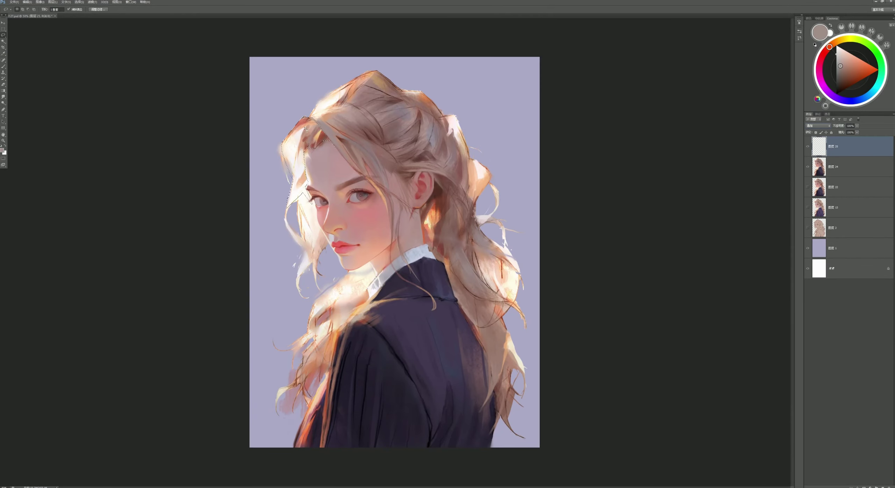
Warm the hair beside the forehead with golden and orange tones sampled from the painting, and clear the selection
key(g)
alt+click(306, 128)
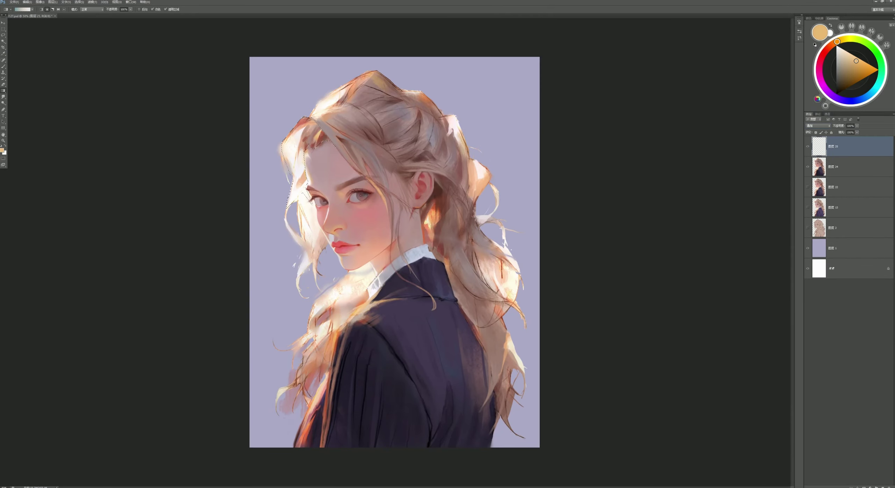
key(b)
key(ctrl+d)
alt+click(293, 144)
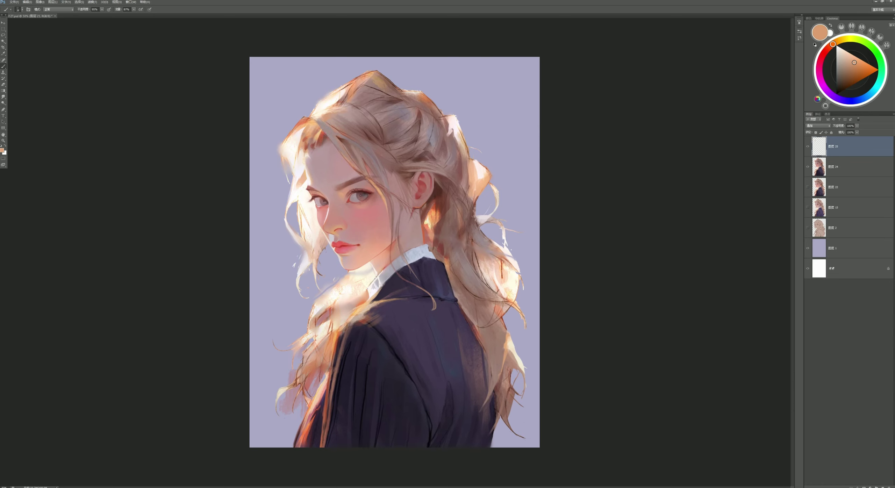
key(F5)
key(F5)
Add a new layer and paint loose strands across the temple and parting in sampled brown and orange hair tones
key(ctrl+shift+alt+n)
alt+click(329, 124)
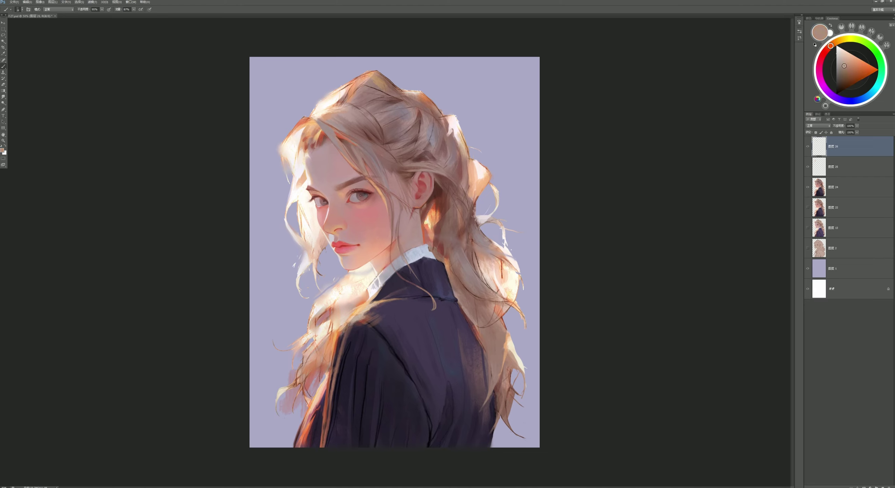
alt+click(369, 177)
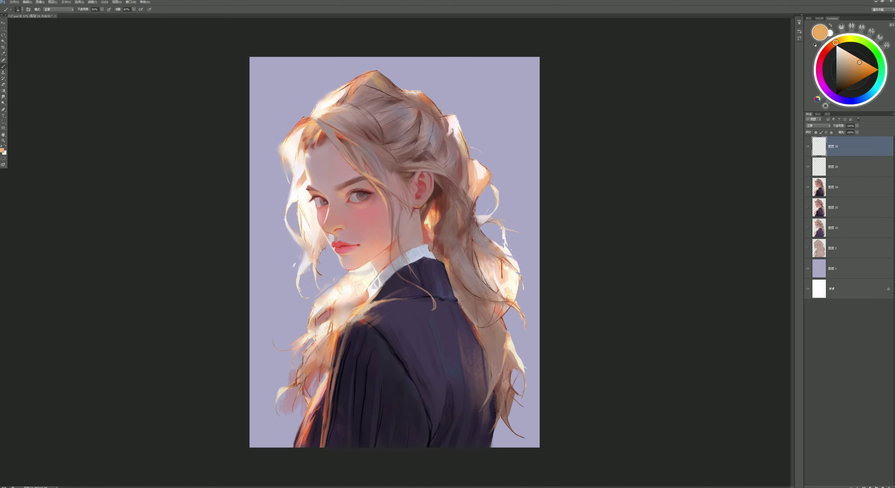
alt+click(354, 147)
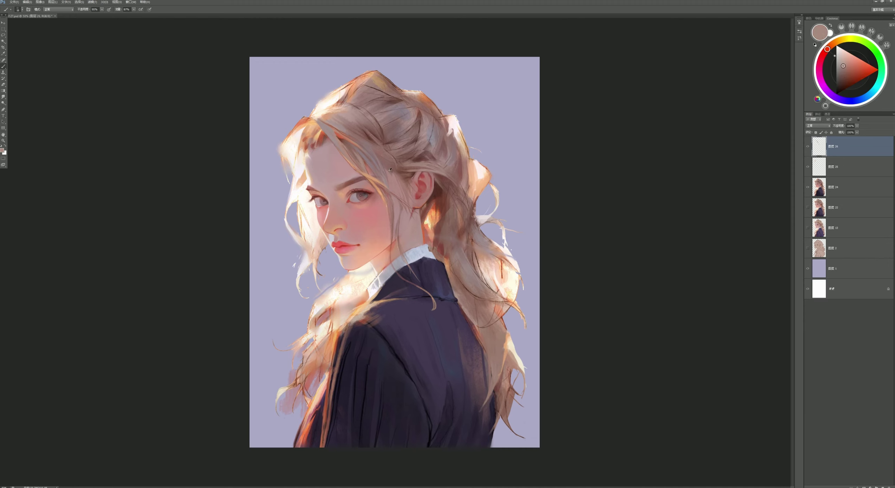
key(bracketright)
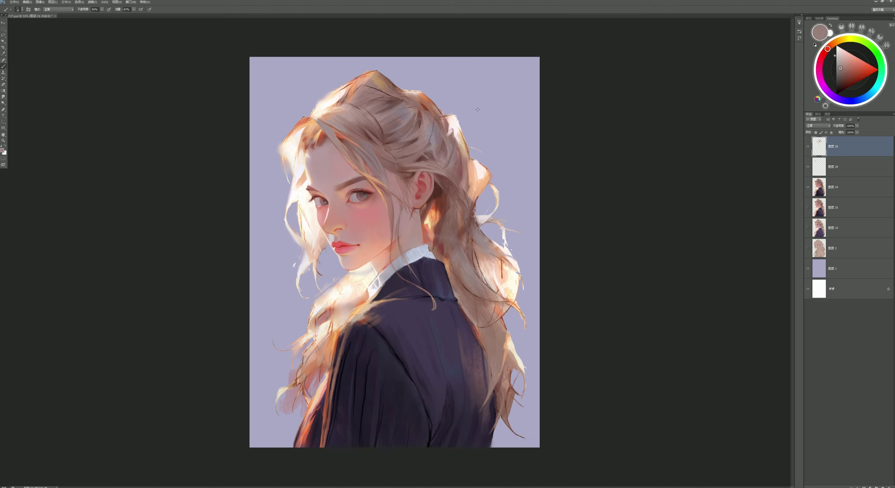
Refine the hair on the crown with dark reddish-brown and peach tones sampled from the neighbouring strands
alt+click(368, 76)
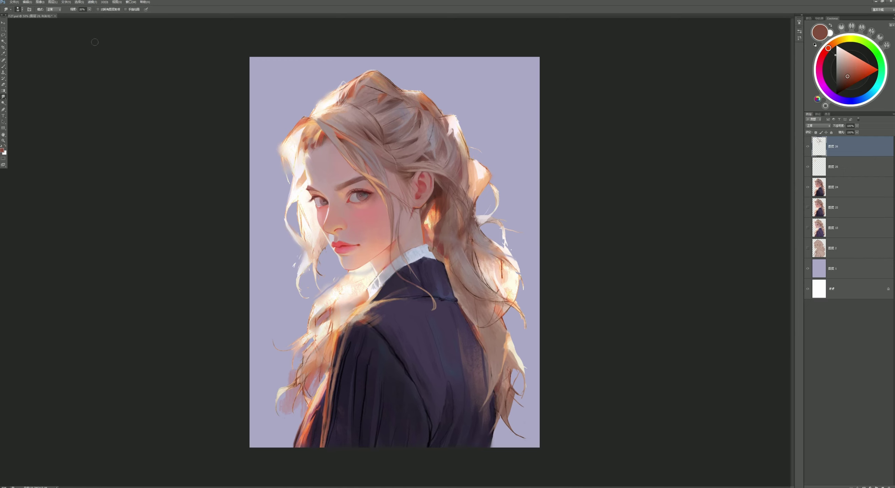
alt+click(380, 104)
alt+click(381, 119)
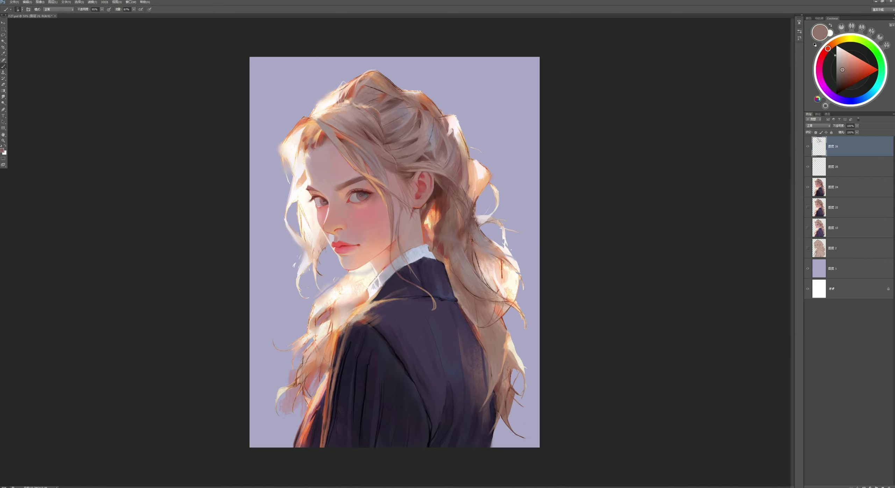
alt+click(379, 151)
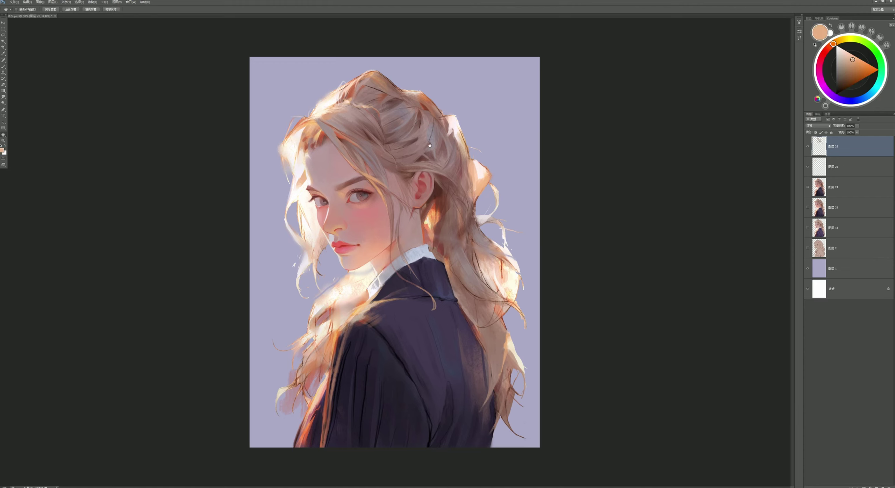
alt+click(375, 83)
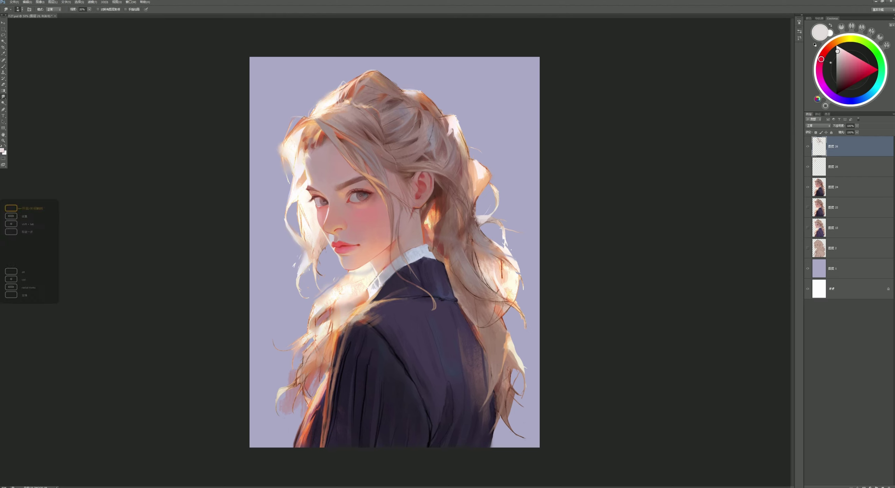
Save the document and merge the hair paint layers down into the portrait layer
alt+click(317, 149)
key(ctrl+s)
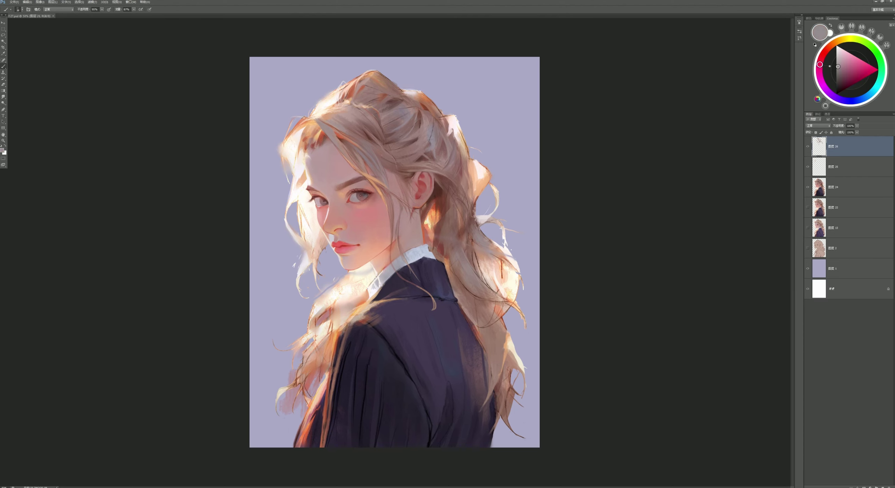
key(ctrl+e)
Paint textured strands into the ponytail on a new layer with a chalk brush and colours sampled from the hair
alt+click(323, 213)
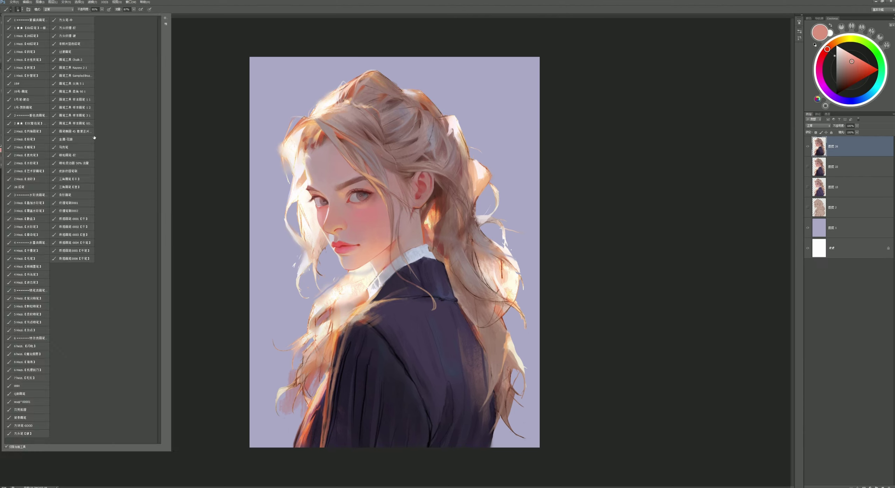
key(ctrl+shift+alt+n)
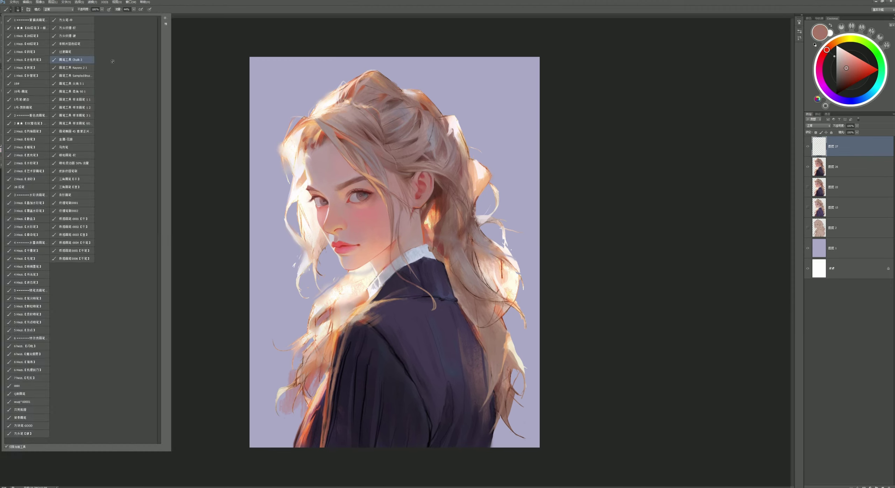
alt+click(470, 211)
key(space)
alt+click(470, 212)
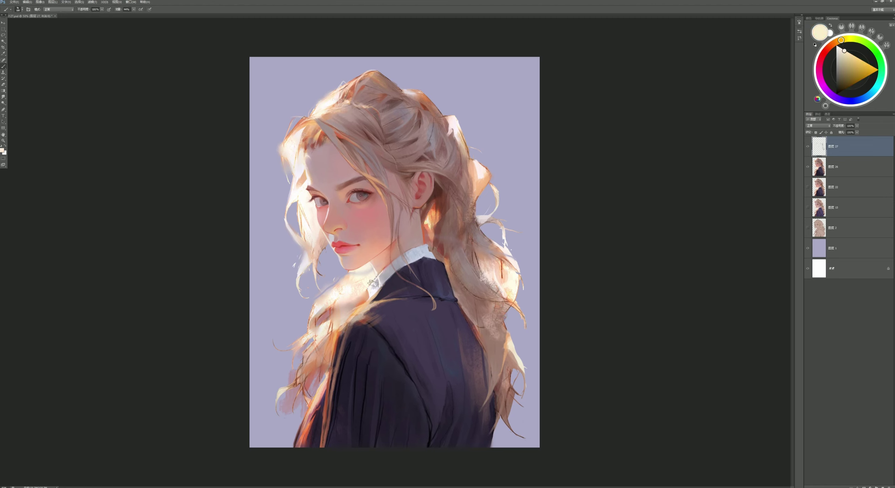
alt+click(326, 241)
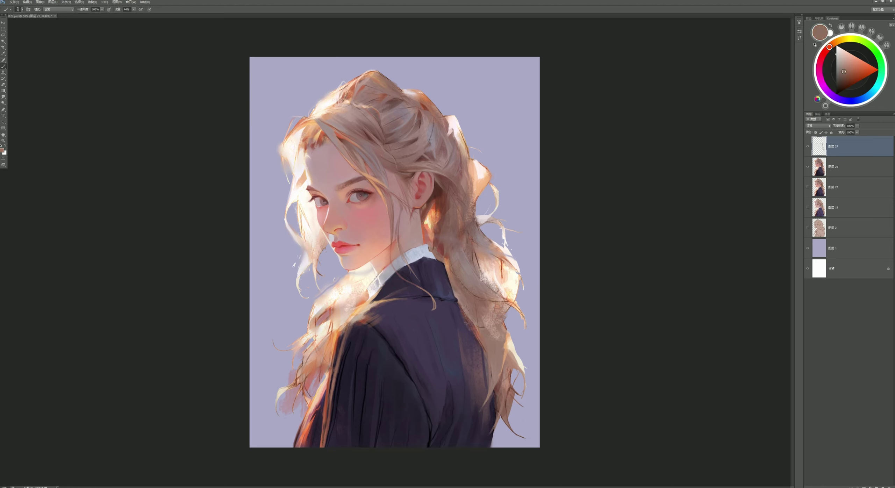
alt+click(471, 180)
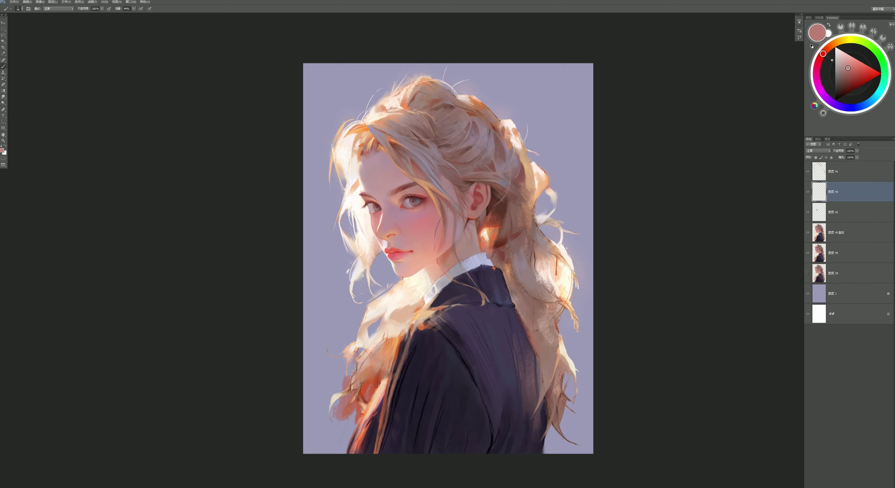
Blend the face shading and glaze the forehead with muted violet tones at 83% brush opacity and 60% flow
alt+click(452, 188)
key(r)
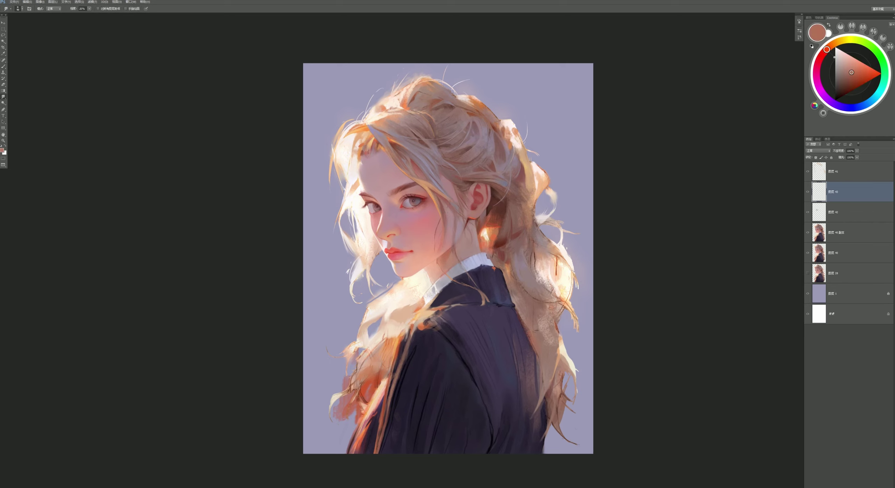
key(b)
alt+click(361, 234)
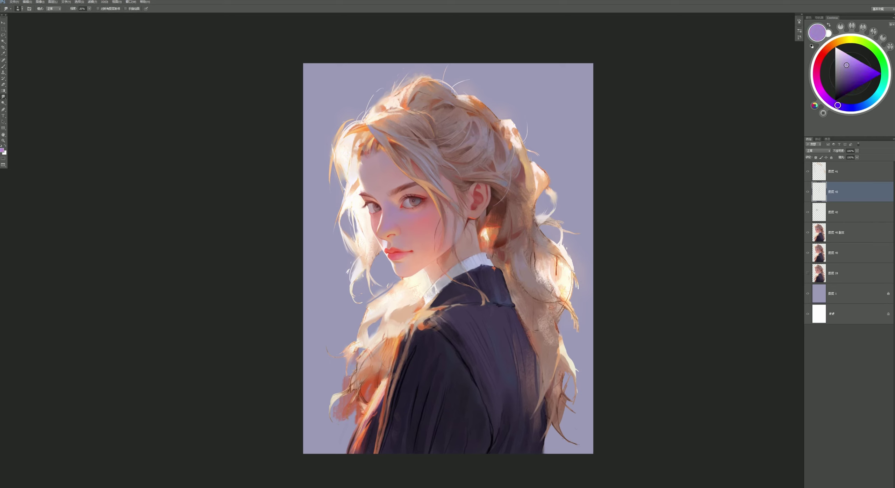
alt+click(386, 170)
key(8)
key(3)
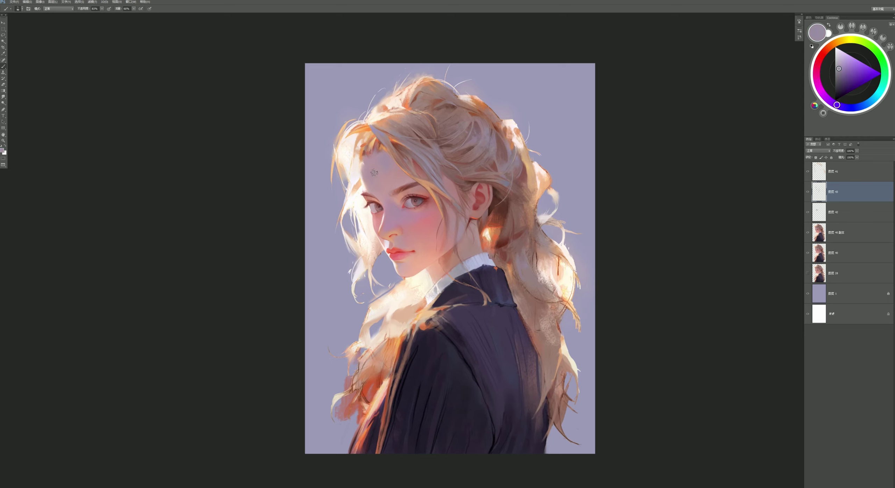
key(shift+6)
alt+click(407, 263)
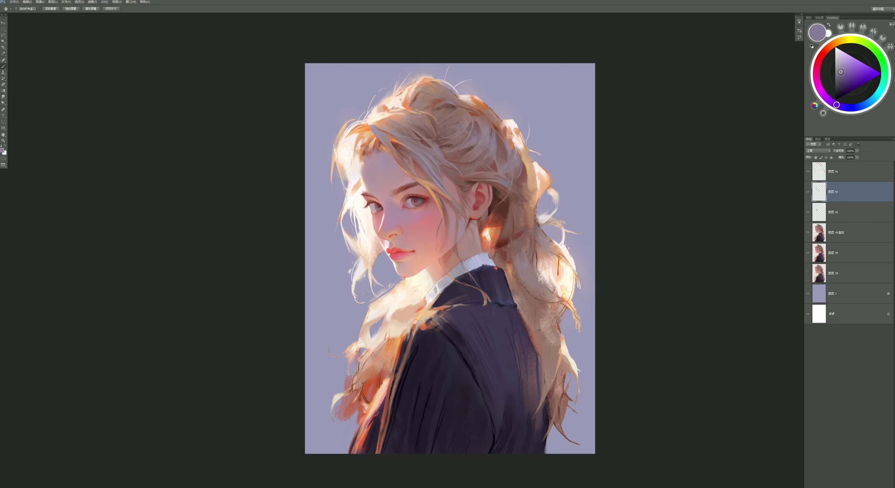
Touch up the forehead in a sampled skin tone with a much smaller brush at 100% opacity
alt+click(375, 185)
key(bracketleft)
key(bracketleft)
key(bracketleft)
key(bracketleft)
key(bracketleft)
key(bracketleft)
key(bracketleft)
key(bracketleft)
key(bracketleft)
key(0)
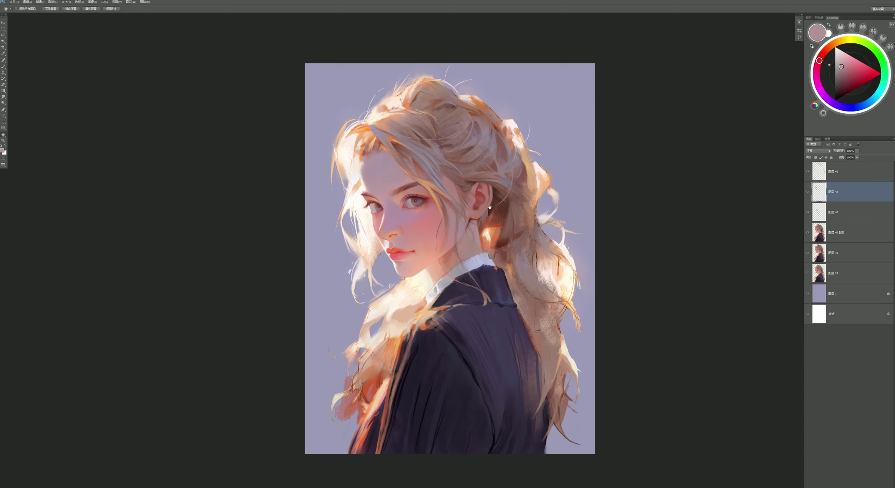
Deepen the hair shadow behind the ear with a sampled dark red-brown at 89% brush flow
key(shift+8)
key(shift+9)
alt+click(494, 193)
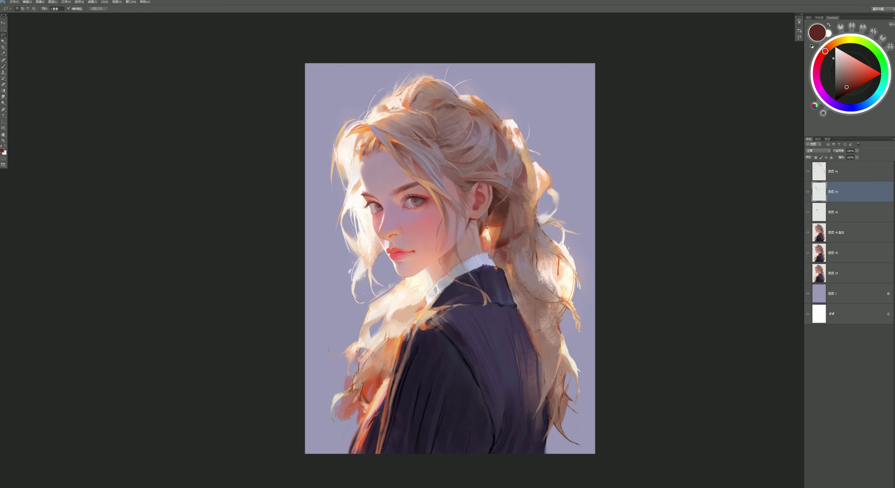
Paint a broad brown lock sweeping down the ponytail with a larger brush and sampled hair tones
key(bracketright)
key(bracketright)
key(bracketright)
key(bracketright)
key(bracketright)
alt+click(500, 233)
alt+click(524, 252)
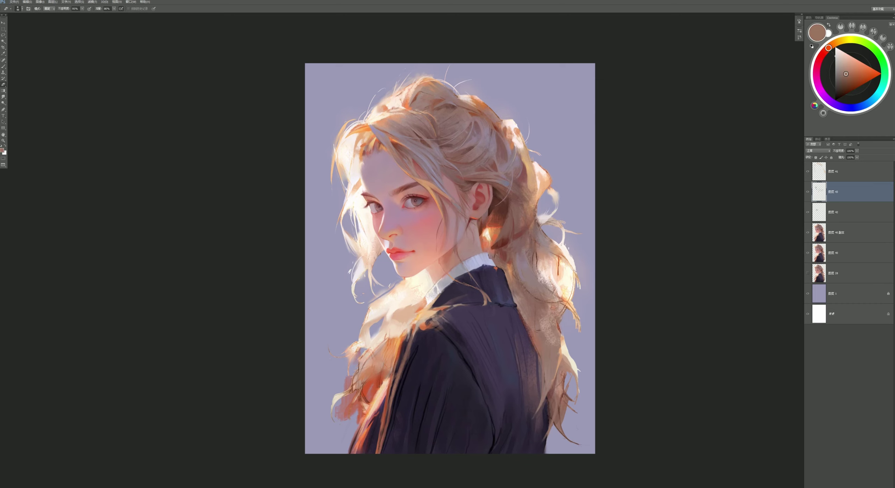
alt+click(541, 294)
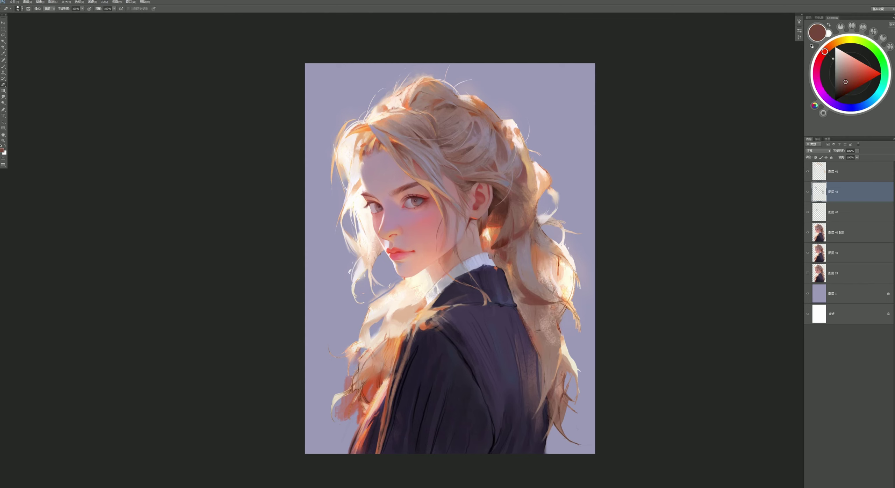
Shape the tip and outer edge of the brown ponytail lock with nearby sampled hair colours
alt+click(545, 297)
key(l)
key(b)
alt+click(581, 308)
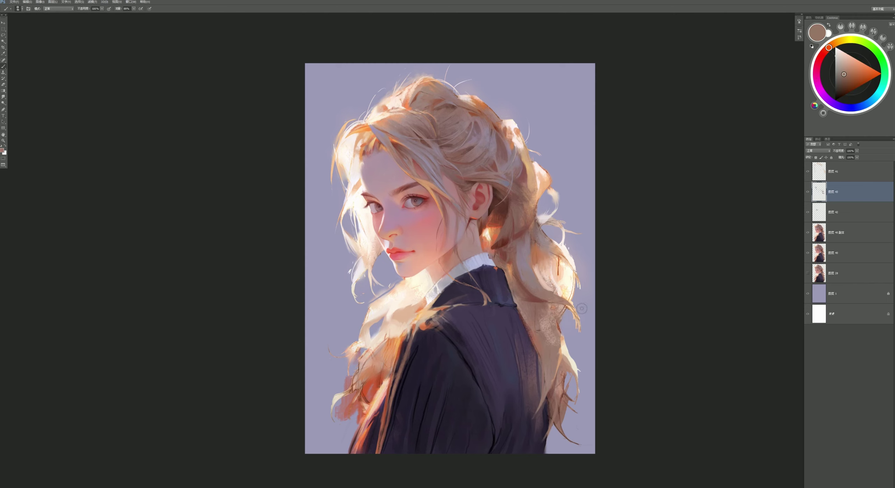
alt+click(559, 246)
Merge the lower hair paint layers into the portrait copy layer
click(807, 253)
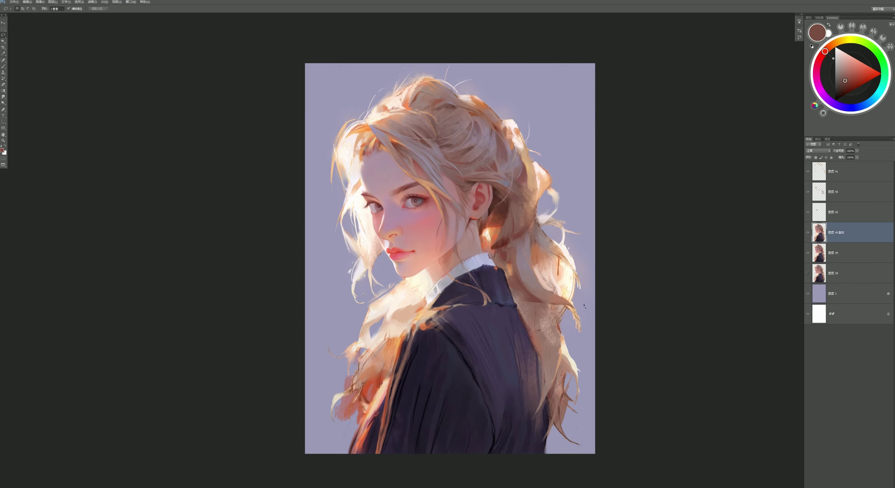
key(l)
key(alt+bracketleft)
key(ctrl+e)
Warp the lassoed ponytail curl on its own layer to reshape its lower outer end, and clear the selection
key(ctrl+shift+alt+n)
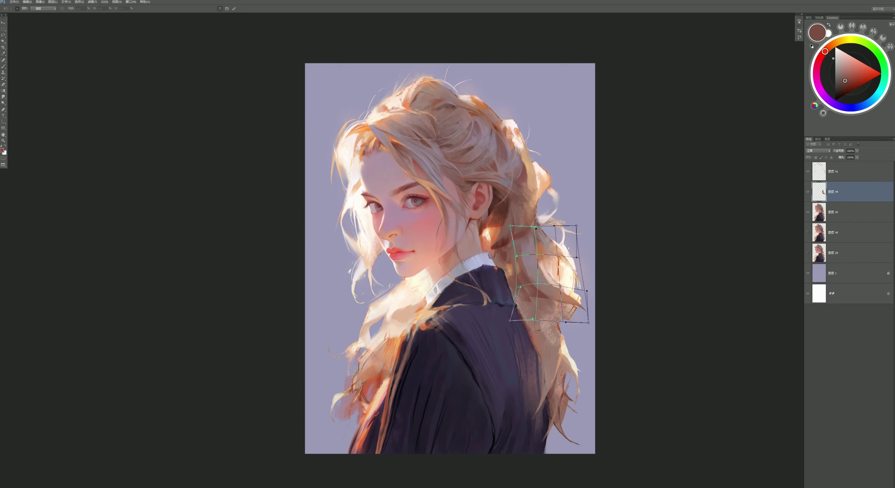
drag(555, 303, 579, 319)
key(ctrl+d)
Repaint the warped curl and its glowing outer rim with sampled brown and light orange tones
key(b)
alt+click(526, 265)
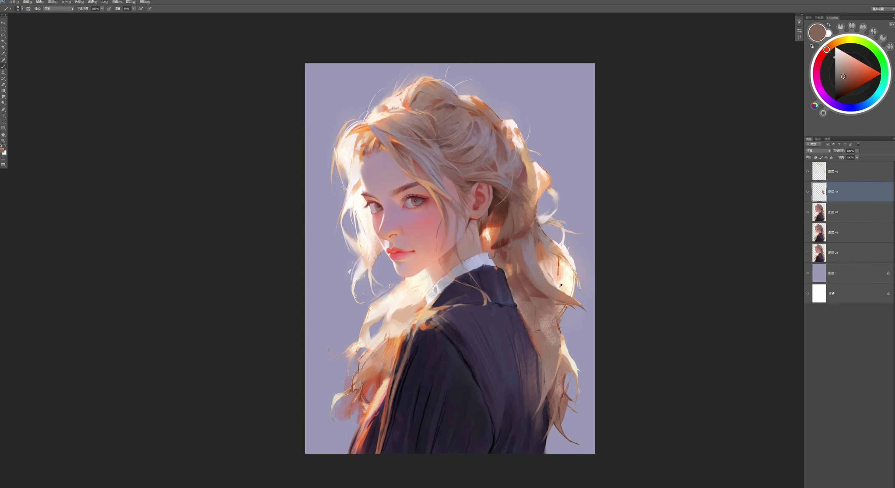
alt+click(538, 280)
alt+click(544, 222)
alt+click(561, 278)
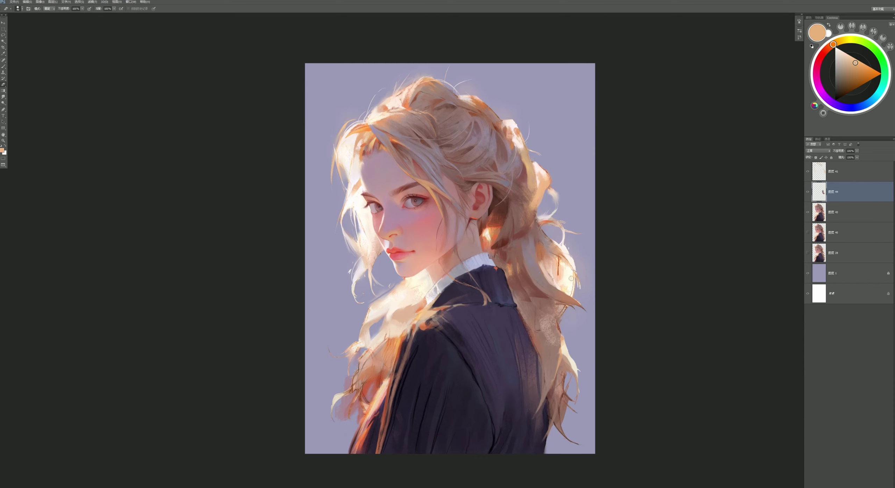
alt+click(566, 276)
Paint the ponytail hair beside the jacket collar with sampled orange and brown tones
alt+click(510, 276)
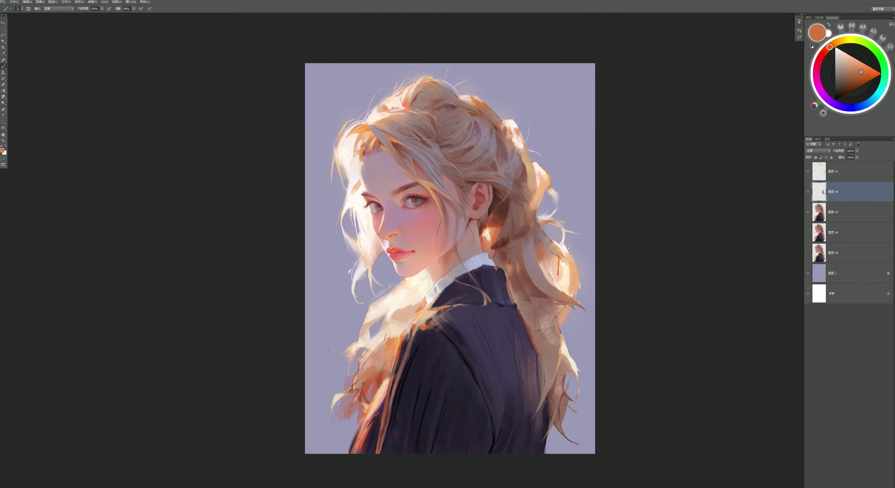
alt+click(511, 270)
alt+click(540, 292)
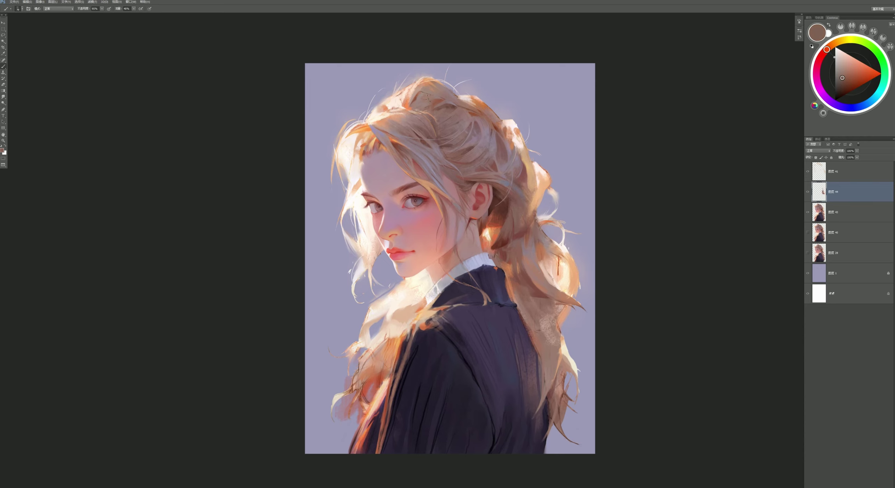
Clean up the jacket collar and the shoulder seam below it with sampled dark blue tones
alt+click(478, 281)
alt+click(504, 280)
alt+click(512, 289)
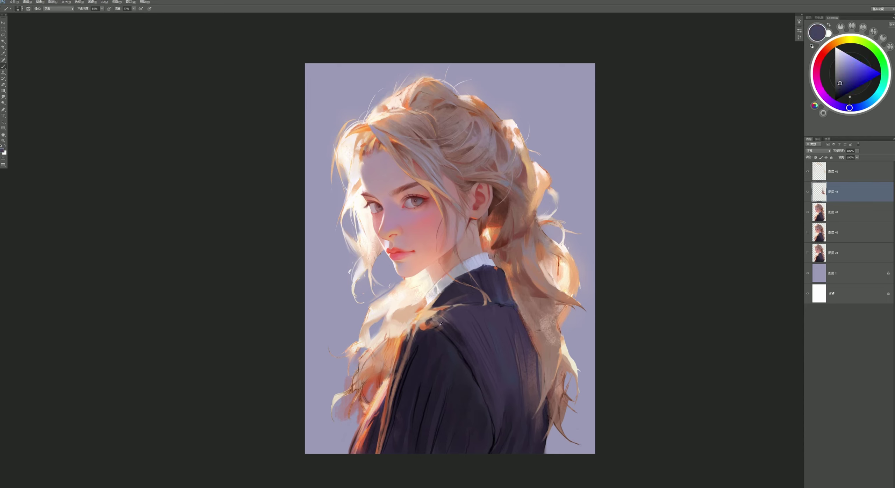
alt+click(501, 305)
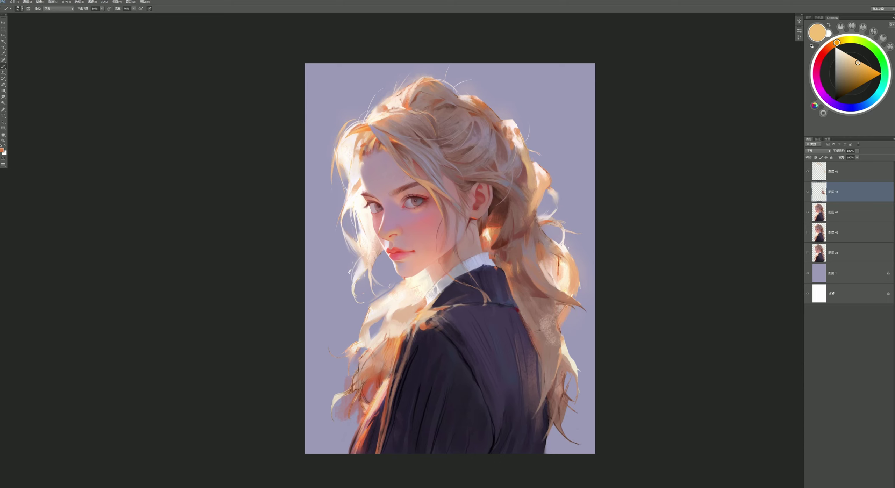
Retouch the hair below the chin and the jacket front with sampled cream and dark purple tones
alt+click(397, 217)
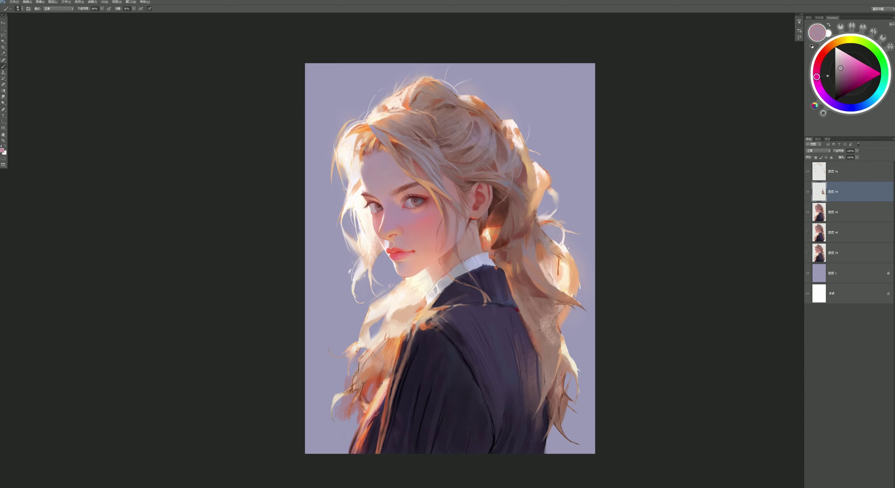
alt+click(412, 286)
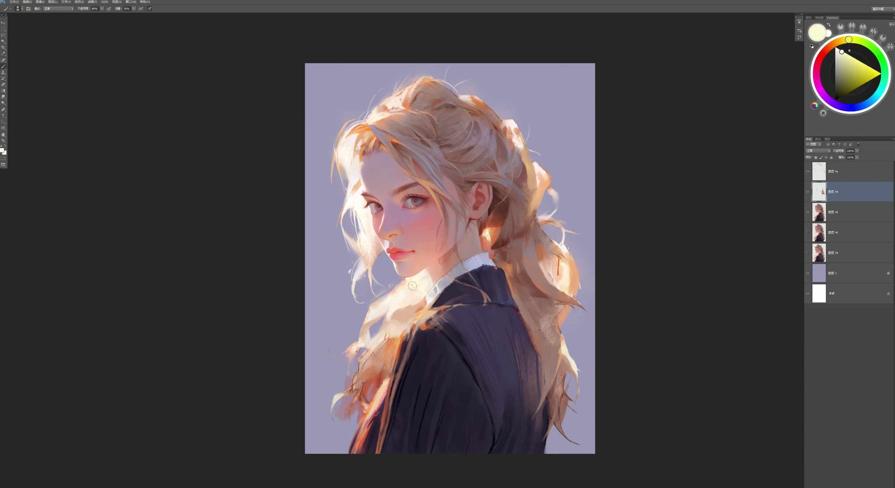
alt+click(350, 361)
alt+click(404, 356)
Add a new Overlay layer above the curl layer and choose a warm orange-brown for the hair glow
key(ctrl+shift+alt+n)
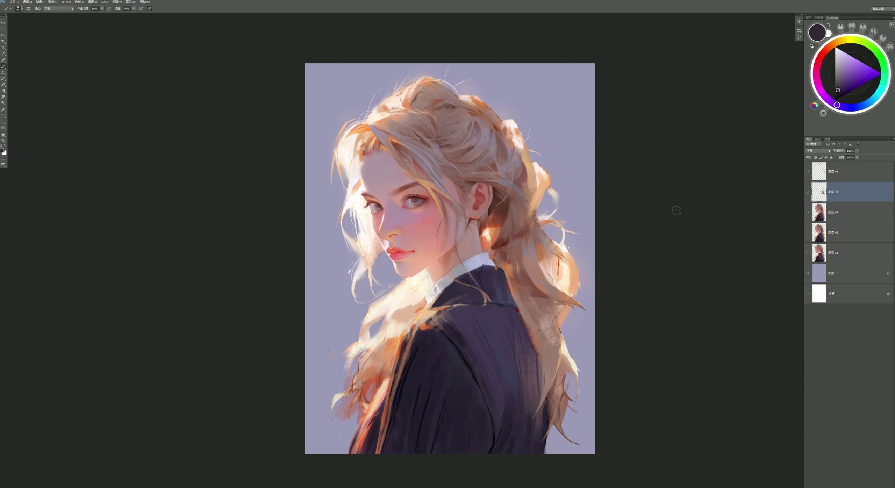
click(818, 150)
click(817, 312)
drag(864, 104, 865, 91)
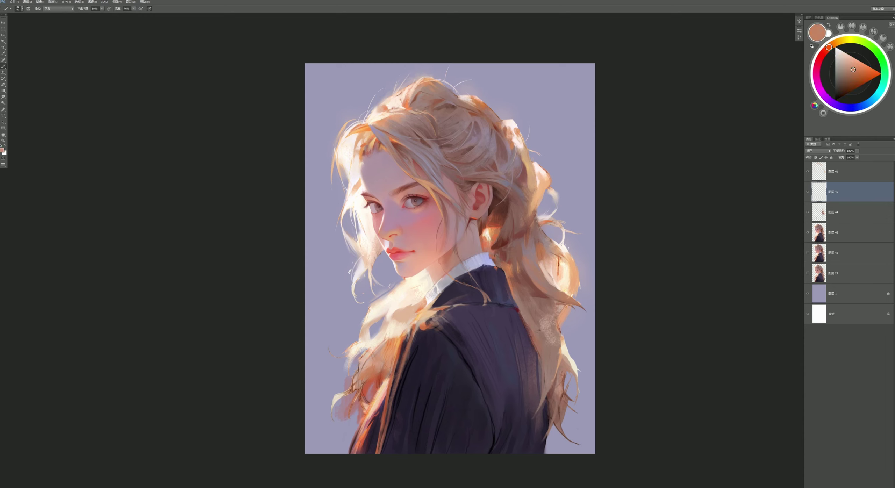
Paint and smudge the ponytail hair behind the neck on the curl layer with dark reddish brown and orange tones
key(alt+bracketleft)
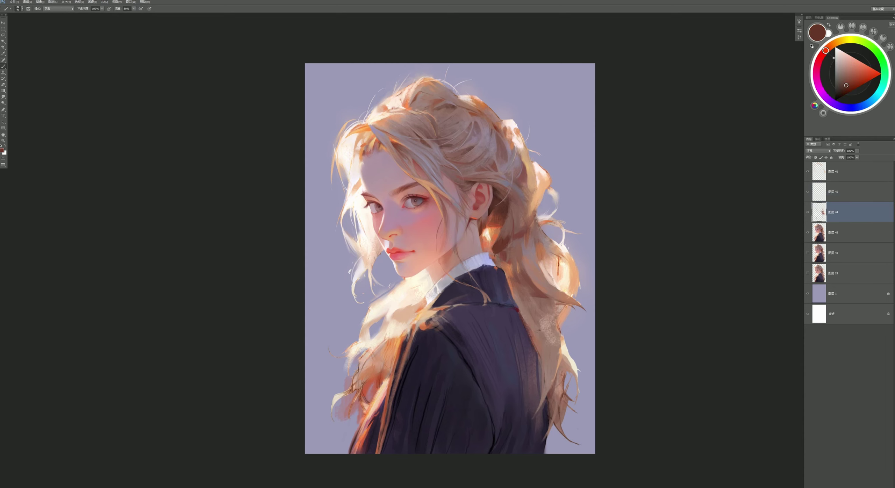
key(r)
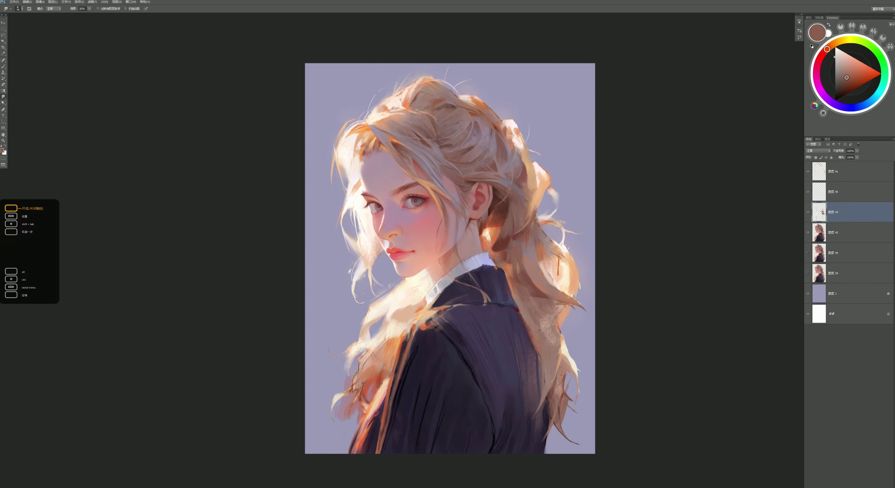
key(b)
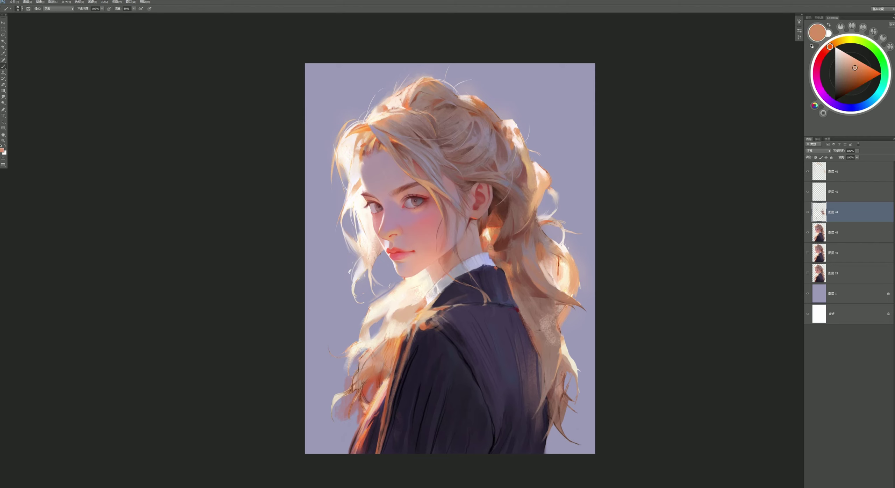
alt+click(499, 236)
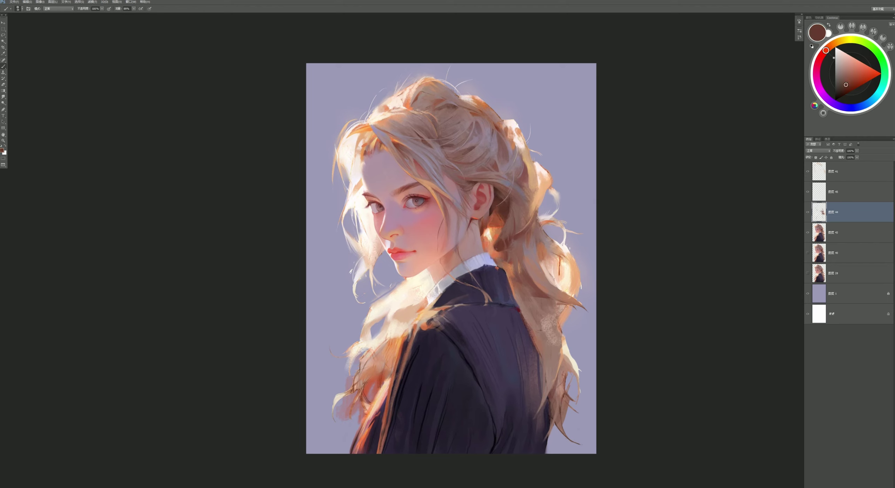
Add an Overlay layer above the curl layer and paint saturated orange glow behind the neck and along the ponytail
key(ctrl+shift+alt+n)
key(shift+alt+o)
click(862, 71)
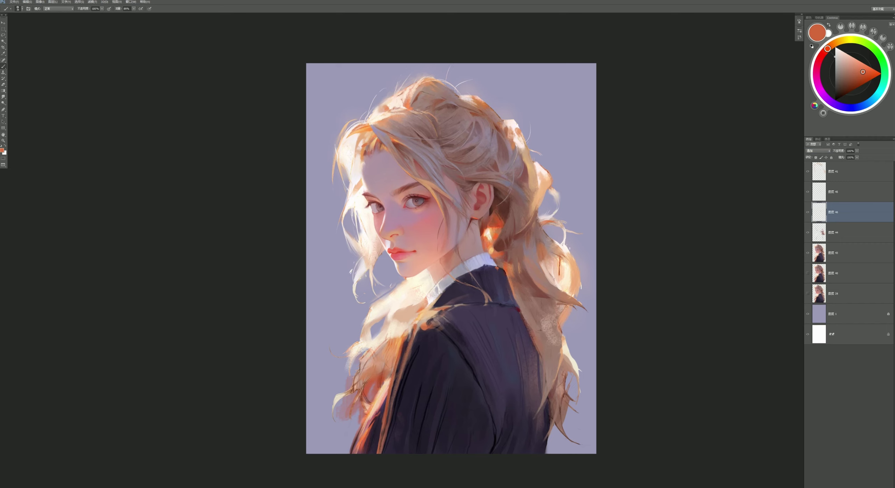
alt+click(563, 262)
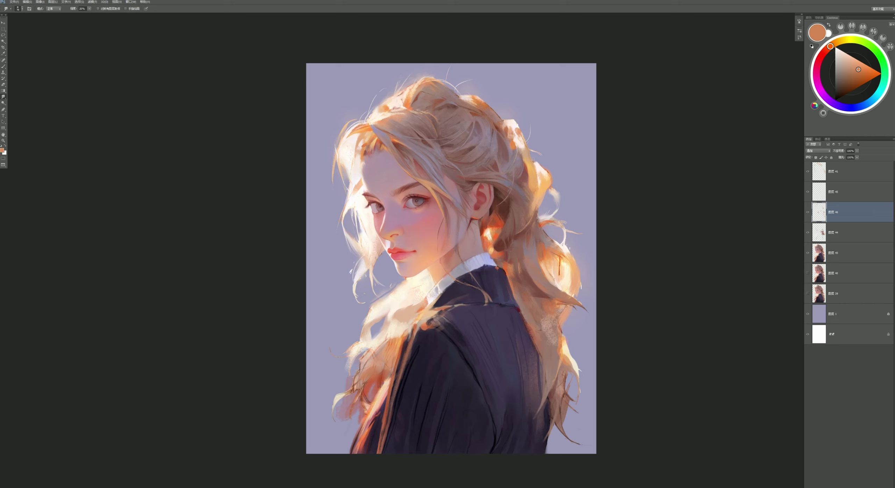
Add a new layer above the orange glow and refine the ponytail hair behind the collar with sampled brown tones
key(ctrl+shift+alt+n)
alt+click(502, 238)
key(alt+bracketleft)
key(alt+bracketleft)
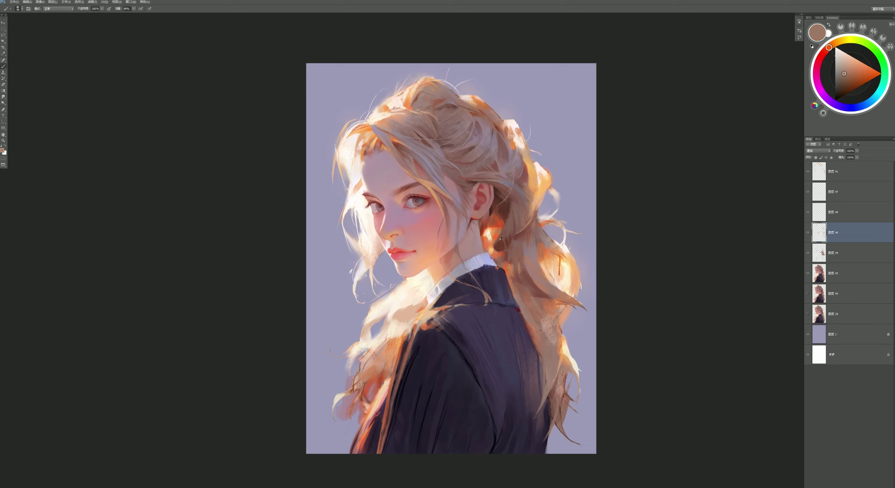
alt+click(577, 105)
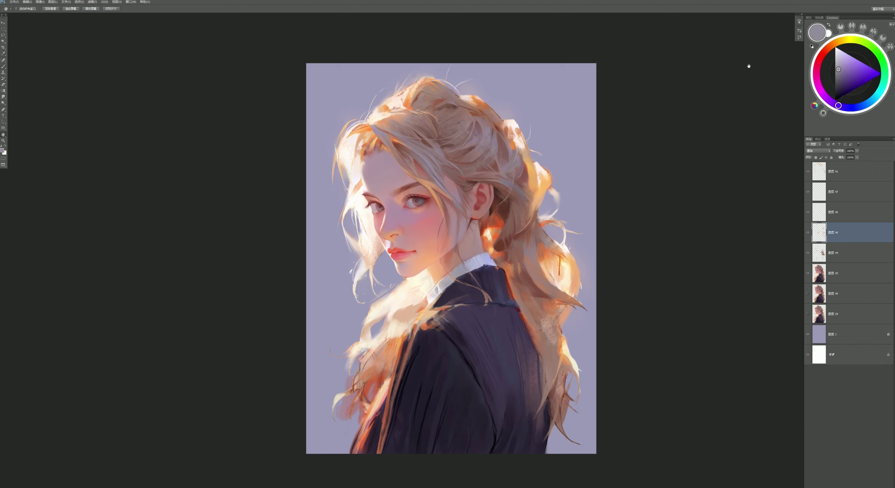
key(alt+bracketright)
key(alt+bracketright)
alt+click(510, 244)
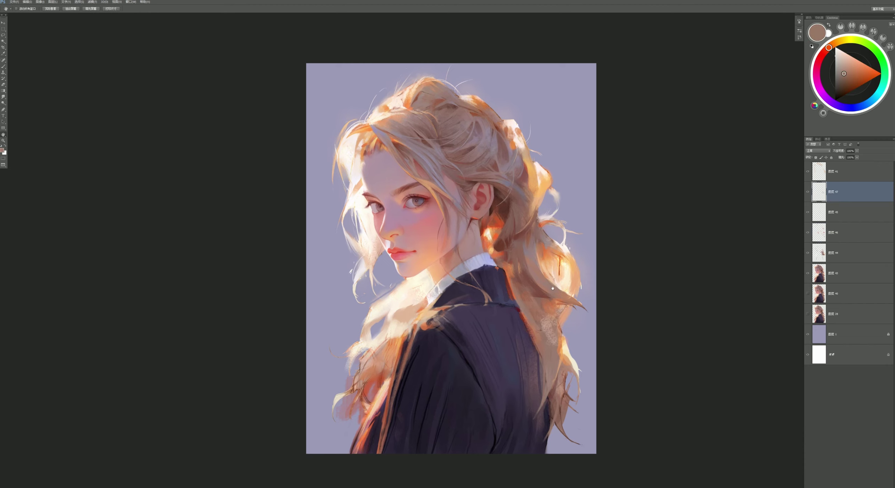
Deepen the shadow gaps behind the neck and in the lower ponytail with dark red on the Overlay layer
key(alt+bracketleft)
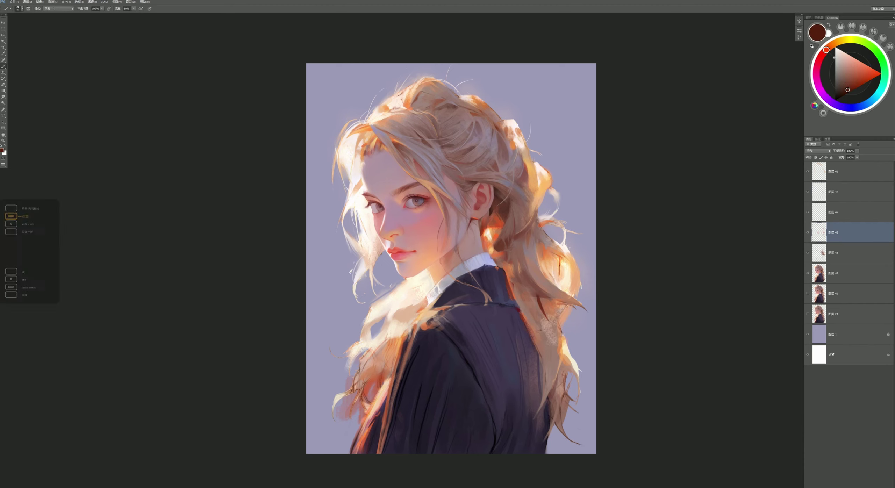
drag(533, 220, 498, 248)
key(e)
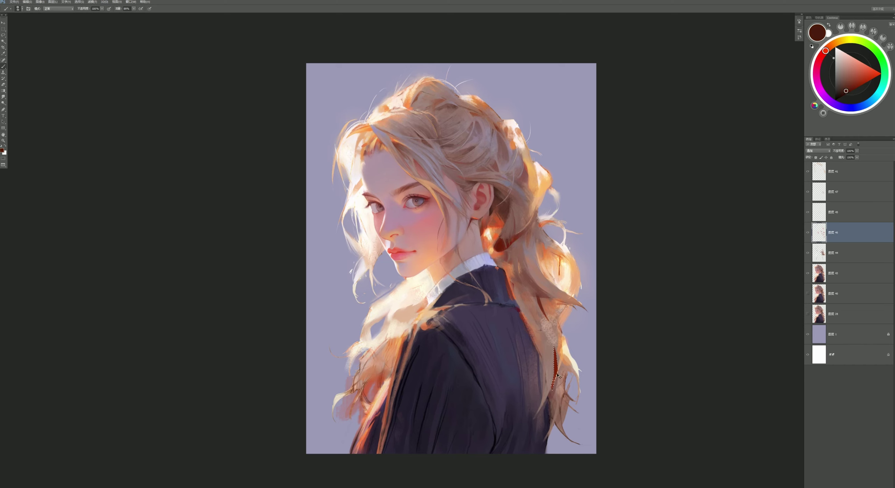
key(b)
Paint the ponytail curl and its glowing rim with sampled tan and light orange tones on the normal layer above
key(alt+bracketright)
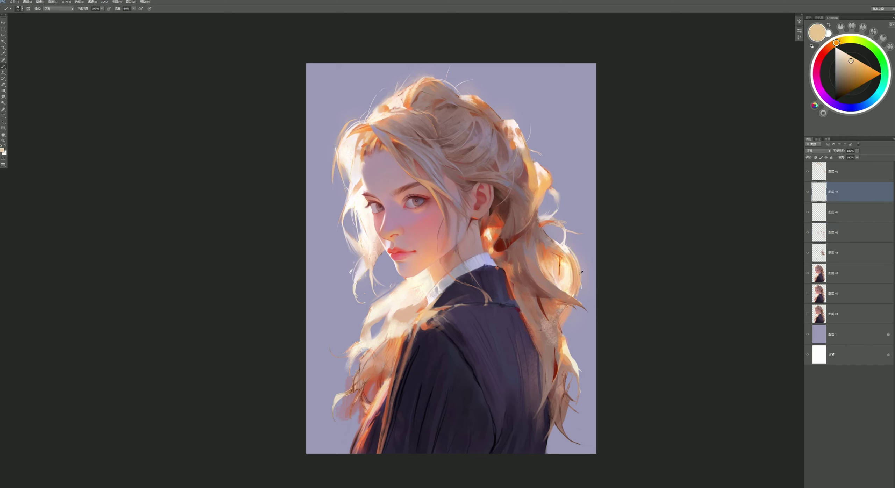
alt+click(550, 250)
alt+click(542, 263)
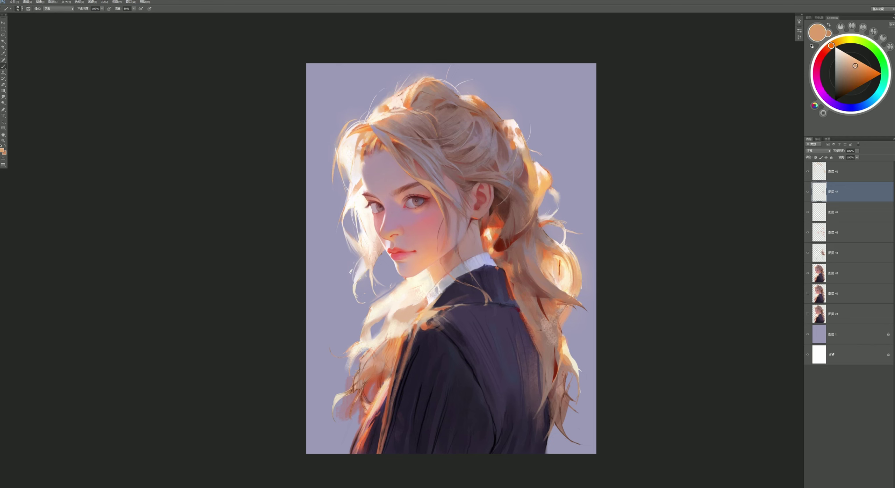
alt+click(550, 287)
key(e)
Merge the recent hair paint layers down into the portrait layer
key(shift+alt+bracketleft)
key(shift+alt+bracketleft)
key(shift+alt+bracketleft)
key(shift+alt+bracketleft)
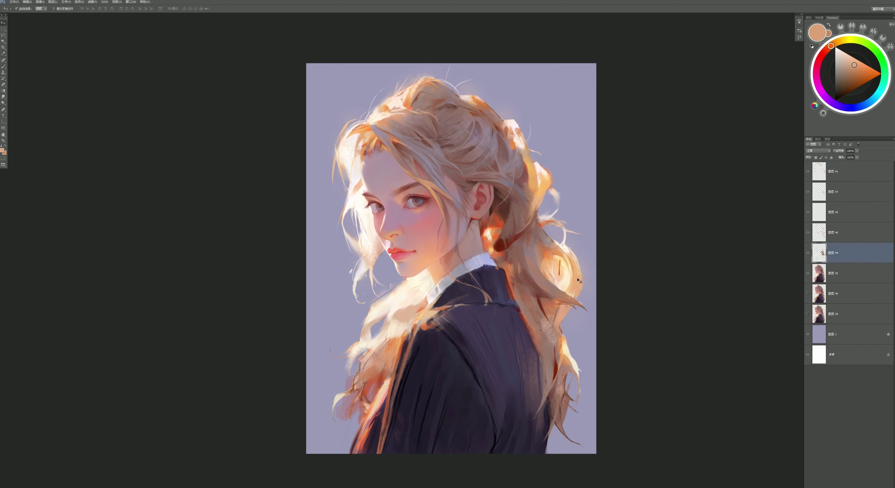
key(ctrl+e)
key(b)
Shade the lower ponytail with sampled reddish brown on a new Multiply layer clipped to the portrait
key(ctrl+shift+alt+n)
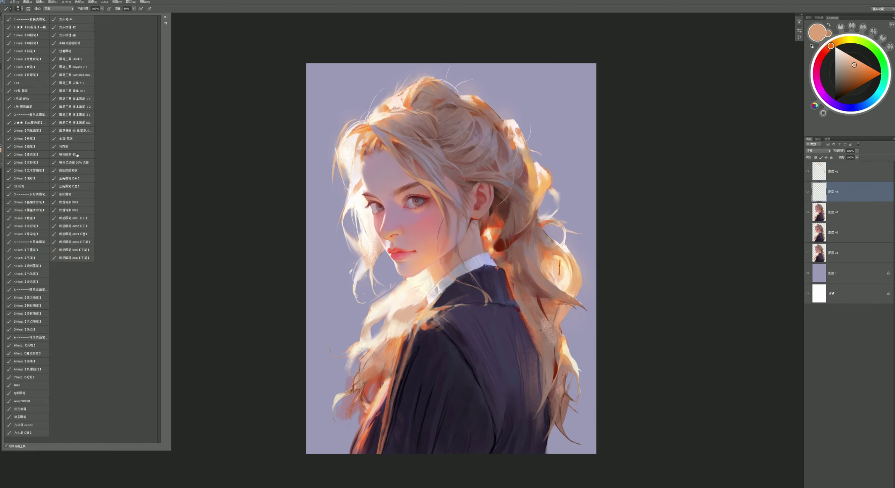
alt+click(553, 368)
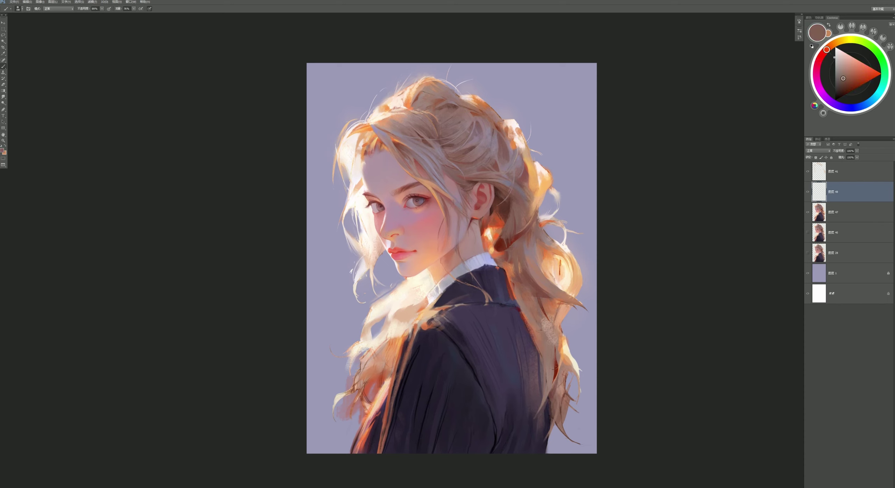
key(shift+alt+m)
key(ctrl+alt+g)
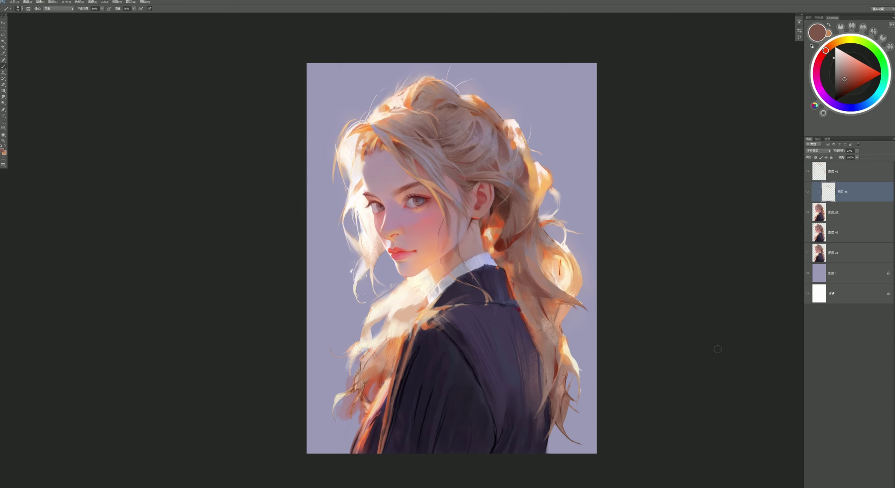
Add a normal layer on top, and deepen the ponytail with orange and red accents on the clipped Multiply layer
key(ctrl+shift+alt+n)
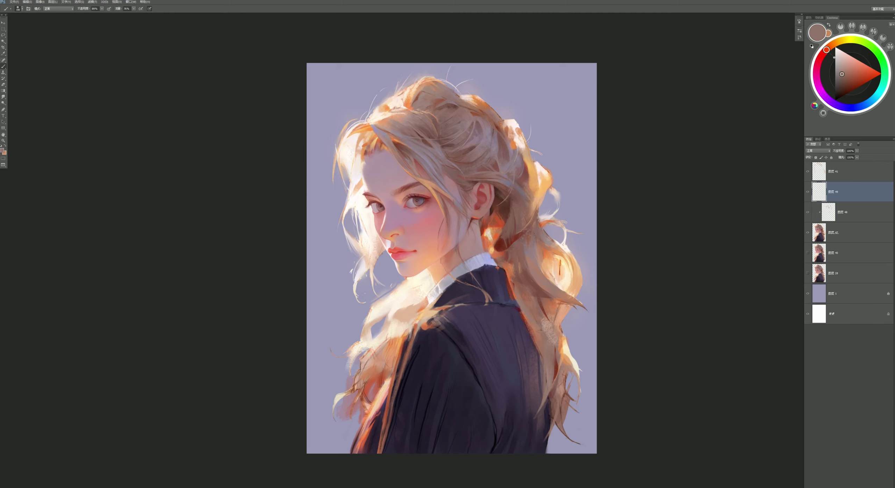
alt+click(521, 254)
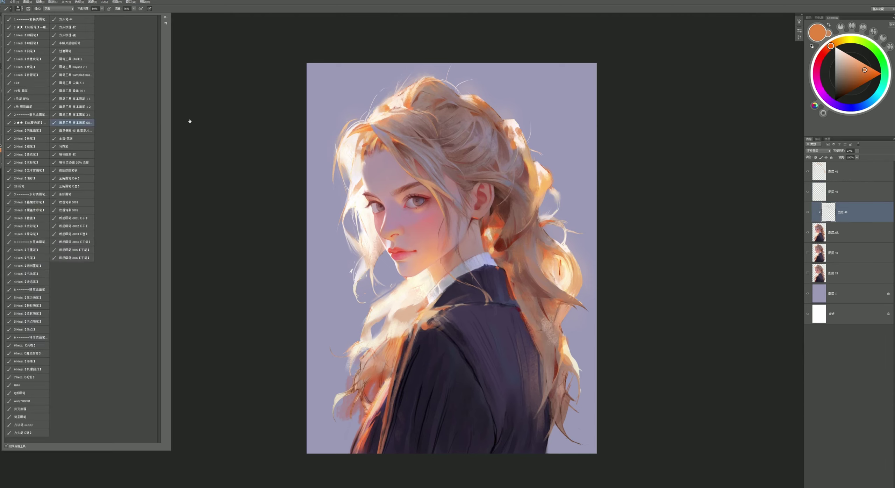
click(168, 120)
key(alt+bracketleft)
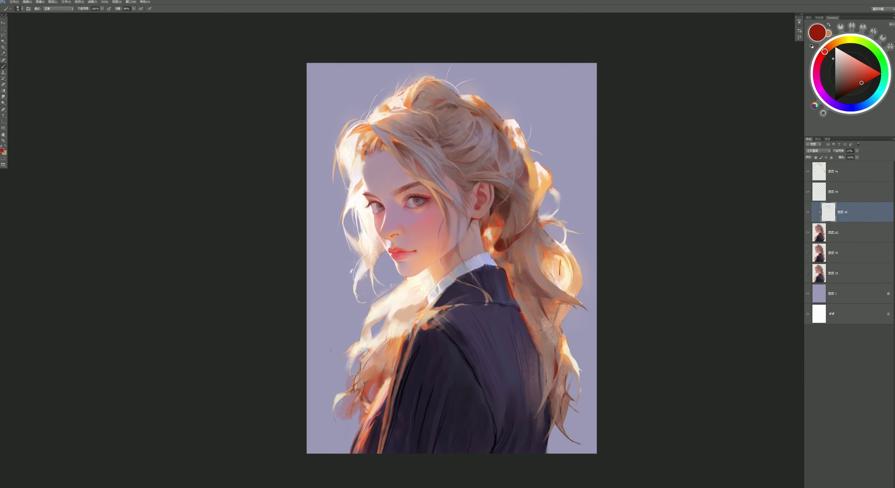
key(space)
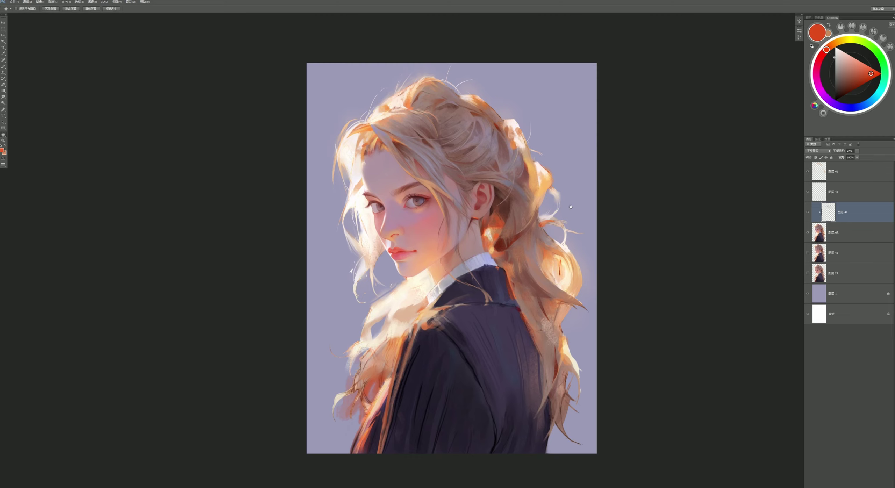
key(h)
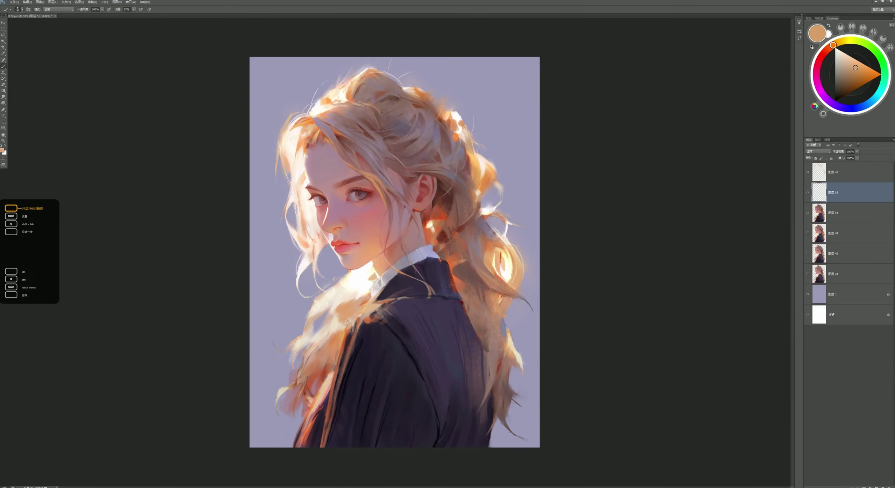
Repaint the backlit hair below the chin and over the front shoulder with sampled cream and light orange tones
key(l)
key(b)
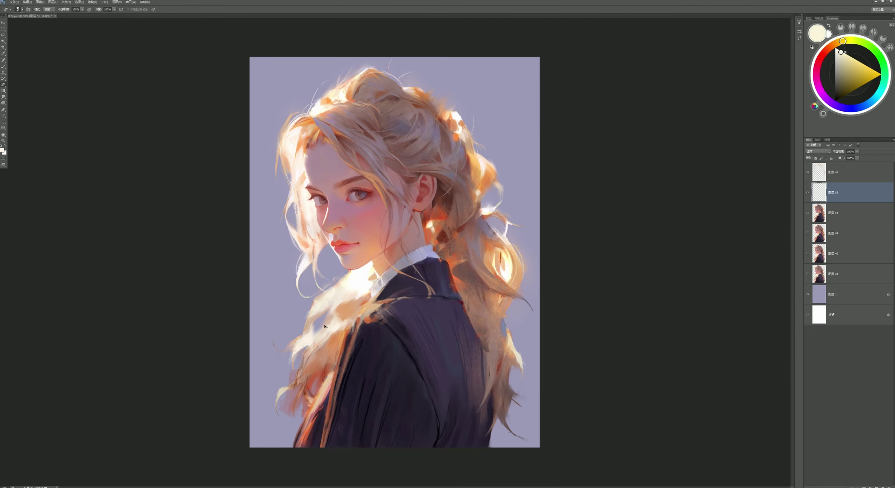
alt+click(321, 311)
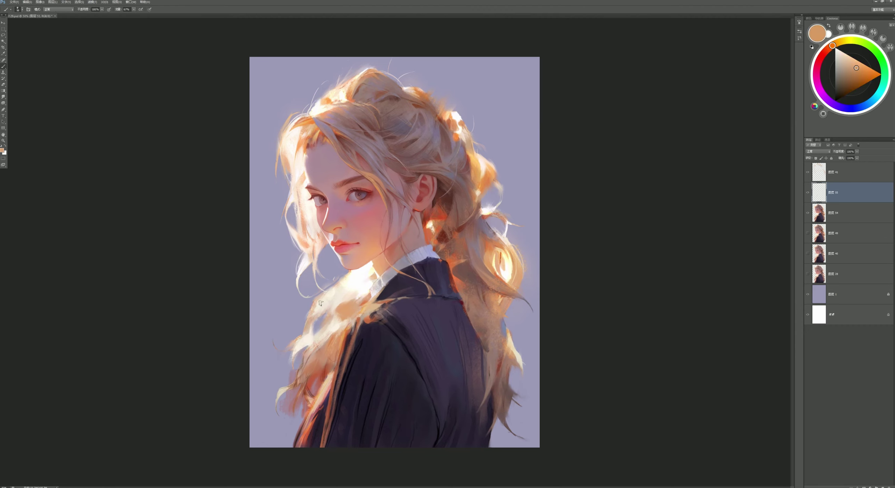
alt+click(347, 279)
alt+click(350, 277)
Lasso the reddish hair ends beside the front sleeve on the portrait layer, thin them out, and clear the selection
key(alt+bracketleft)
key(l)
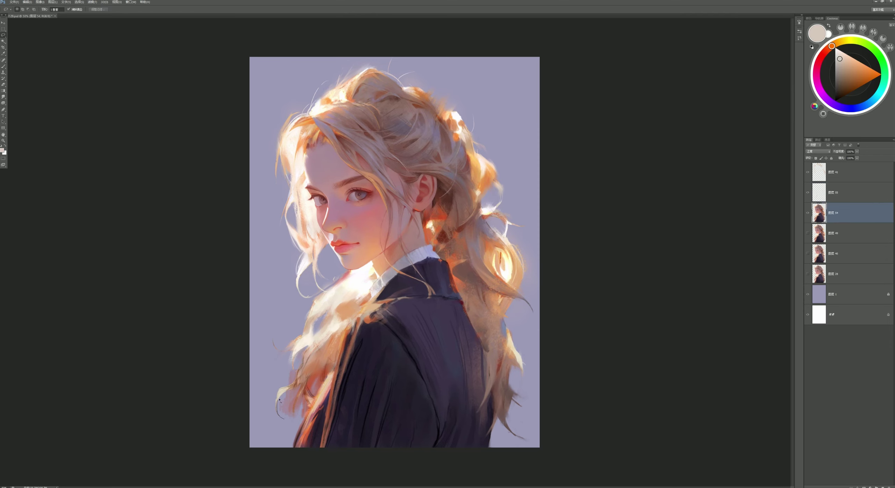
drag(301, 385, 302, 395)
key(b)
alt+click(303, 394)
key(ctrl+d)
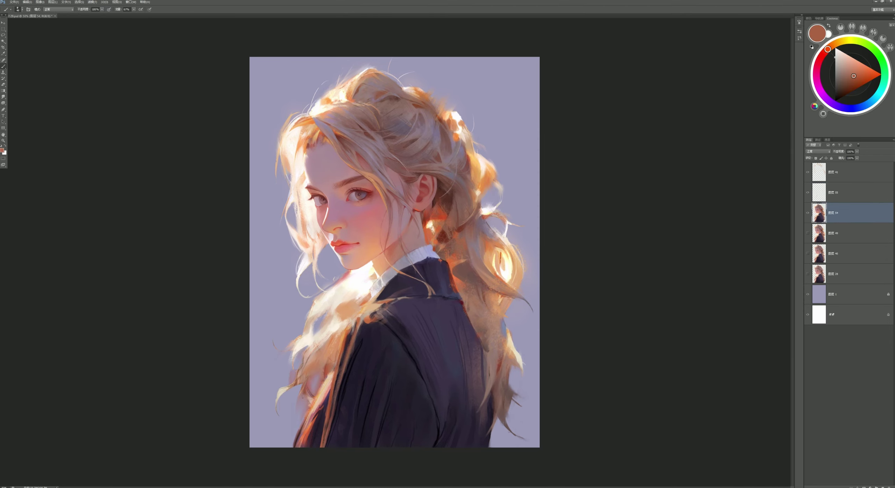
Repaint the thinned hair ends beside the front sleeve with sampled orange tones
key(b)
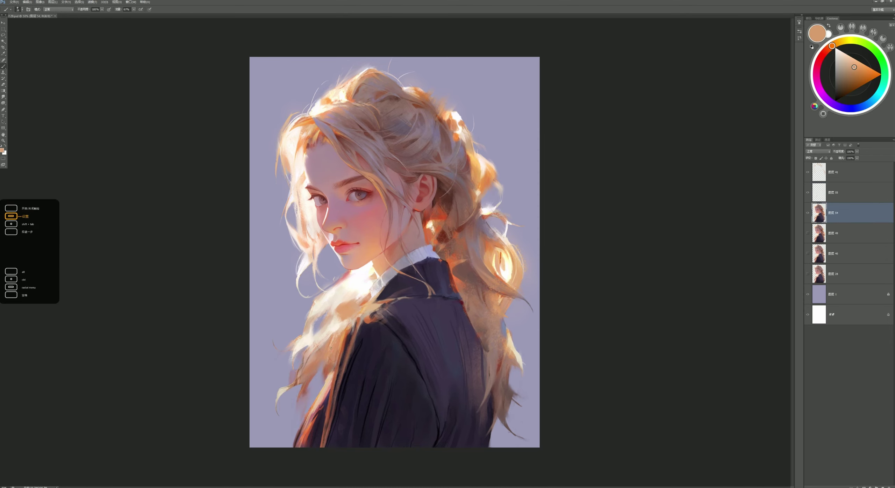
alt+click(316, 385)
alt+click(303, 394)
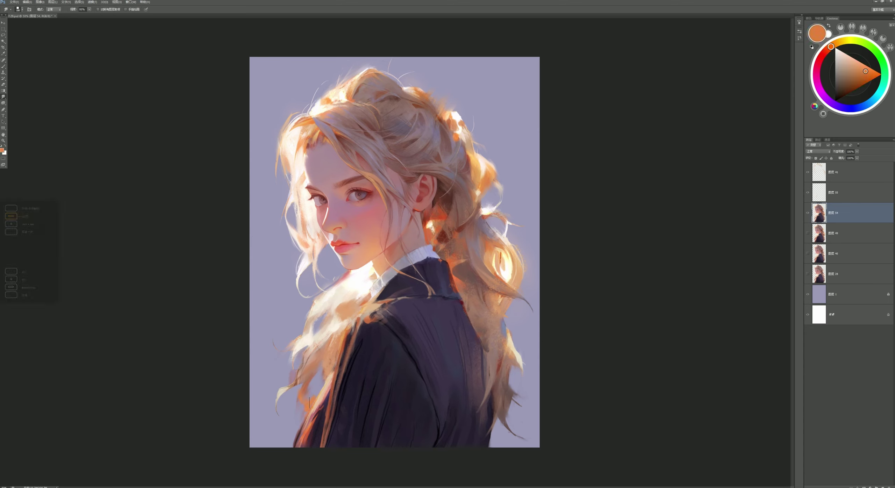
Refine the front shoulder hair on the upper layer with sampled peach and light orange, erasing the excess
click(836, 194)
alt+click(337, 338)
key(e)
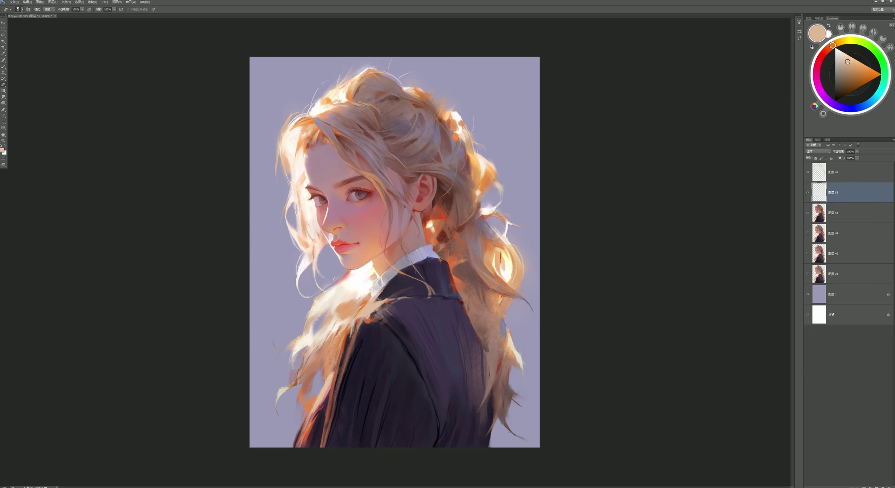
key(b)
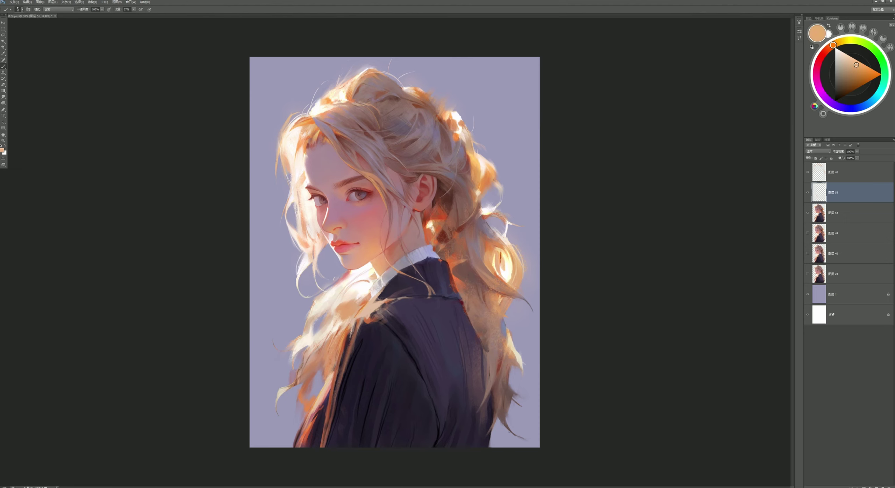
Add an Overlay layer above the hair detail layer, and paint a thin cream flyaway strand curling out of the front shoulder hair
key(ctrl+alt+shift+n)
key(alt+shift+o)
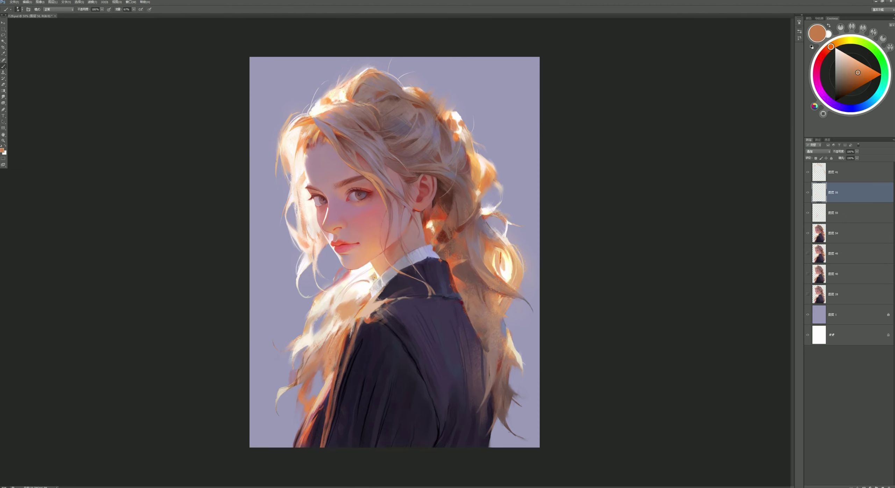
key(alt+bracketleft)
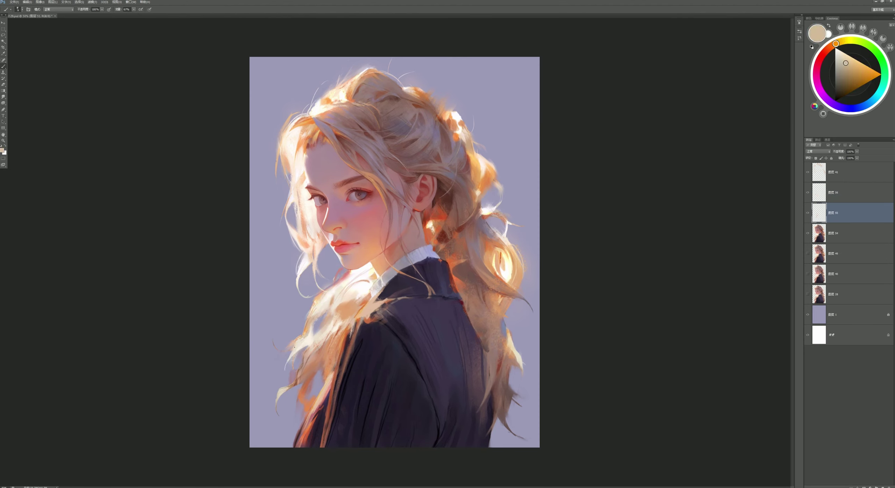
key(e)
Lock the portrait layer's transparent pixels and paint a reddish-orange glow around the hair below the chin on the Overlay layer
click(819, 229)
key(b)
key(slash)
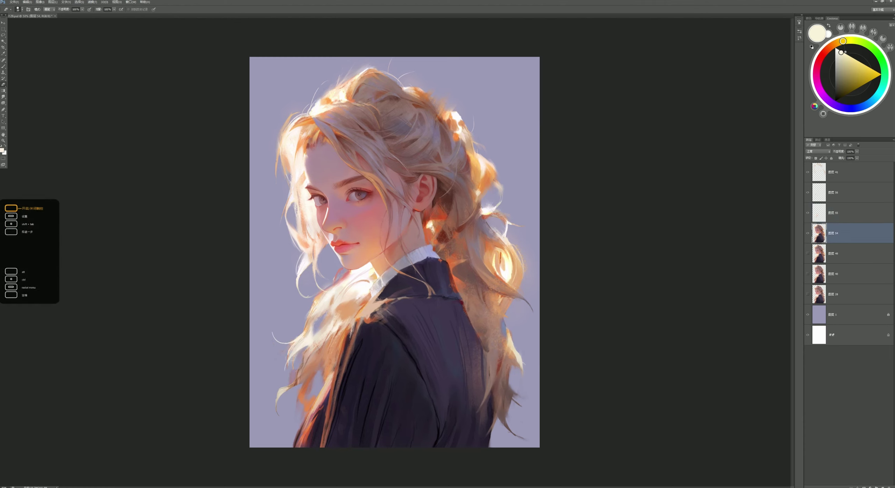
key(alt+bracketright)
key(alt+bracketright)
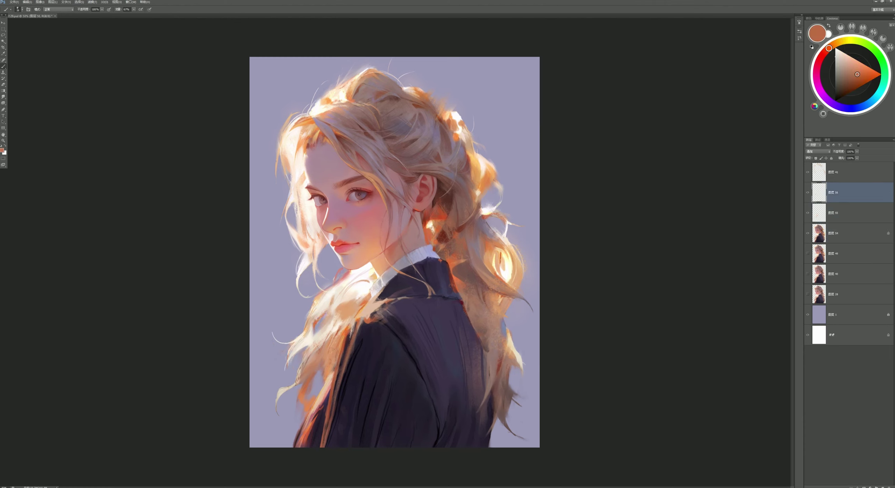
Touch up the front shoulder hair on the normal detail layer with light orange and sampled cream
key(alt+bracketleft)
click(861, 65)
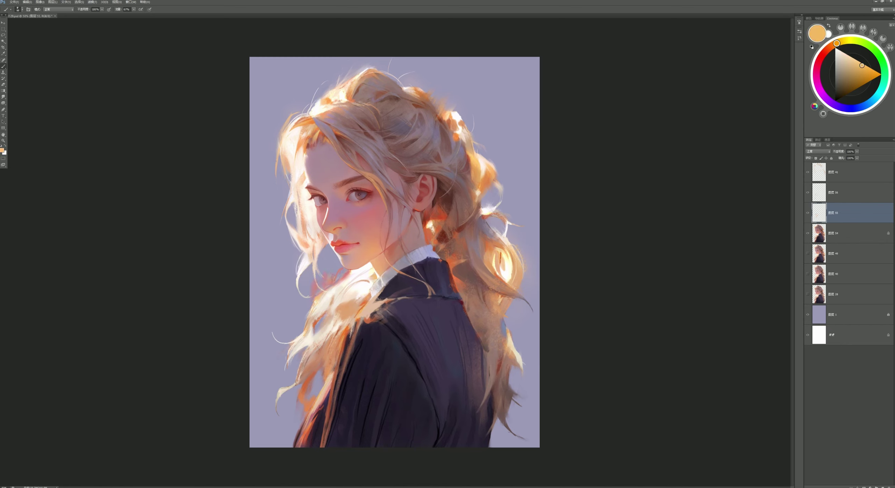
key(b)
alt+click(338, 320)
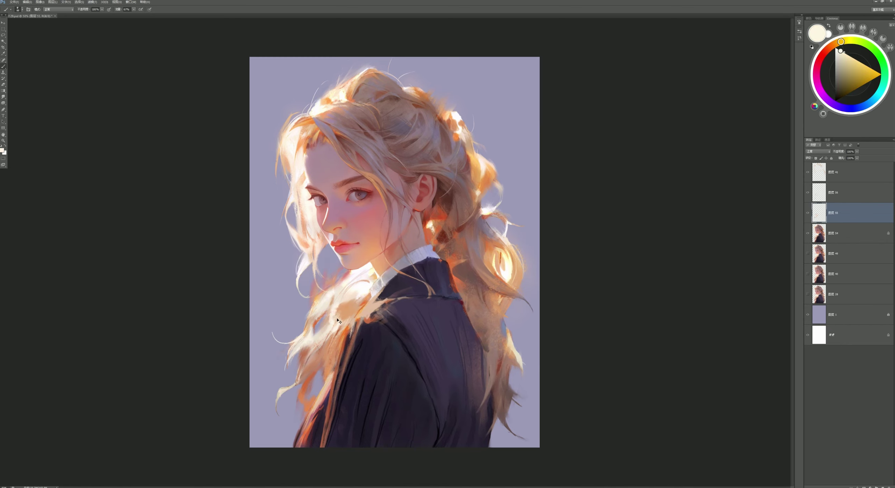
Refine the lower ends of the back hair with sampled cream and muted brown tones, erasing and smudging stray tips
alt+click(504, 364)
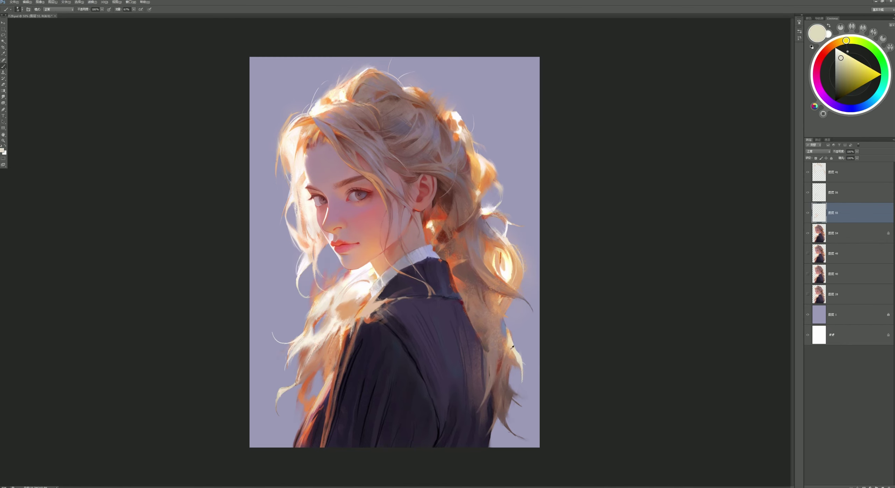
alt+click(502, 409)
alt+click(518, 402)
key(e)
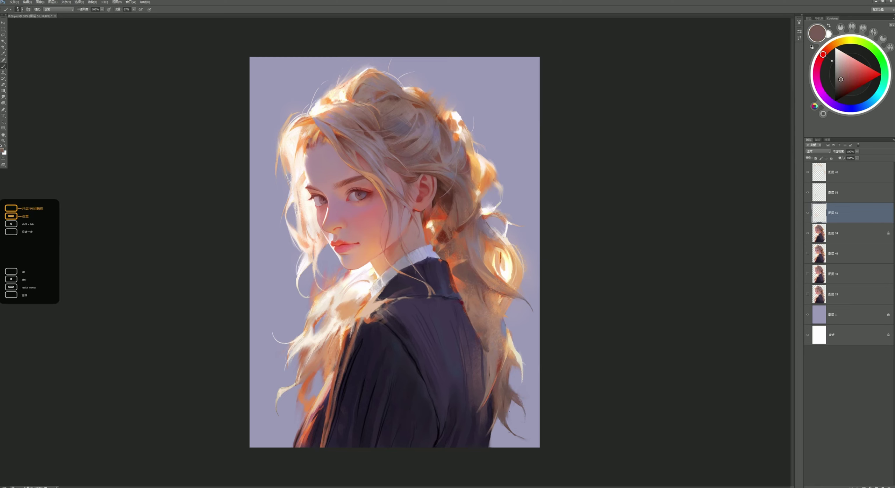
alt+click(507, 335)
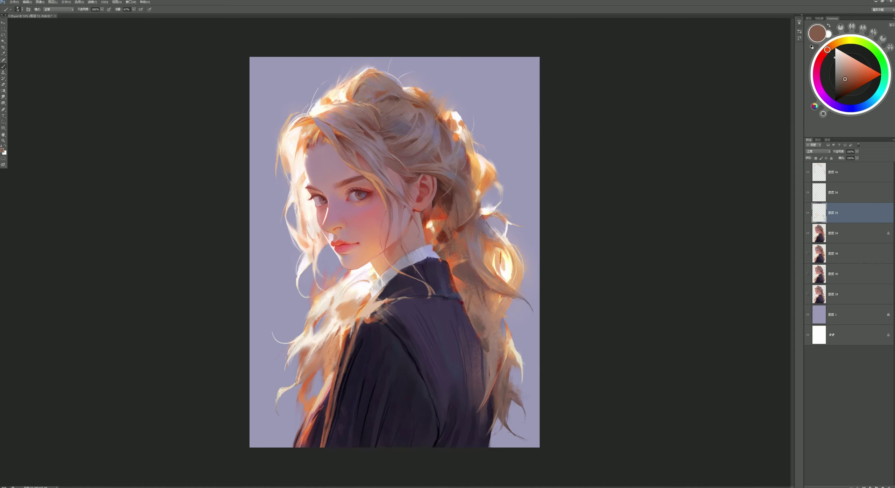
alt+click(499, 396)
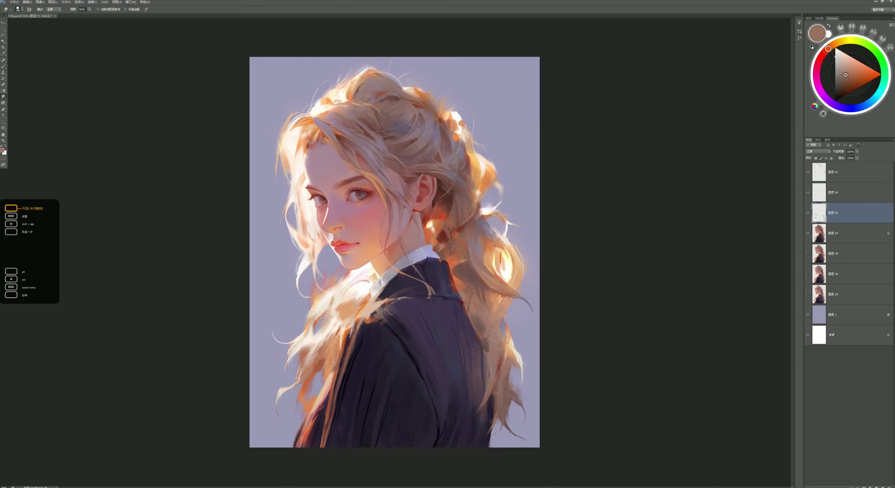
key(ctrl+alt+z)
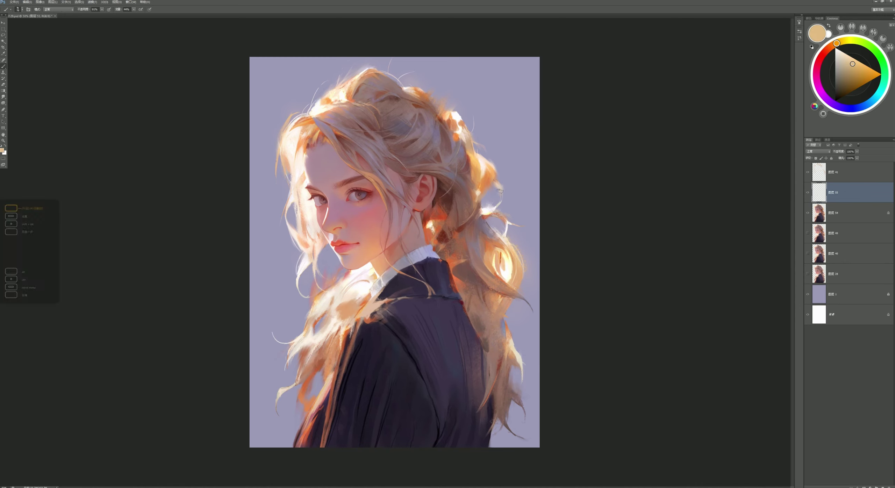
Retouch the bright hair strands beside the cheek with sampled pale peach and cream
alt+click(320, 231)
key(space)
alt+click(321, 231)
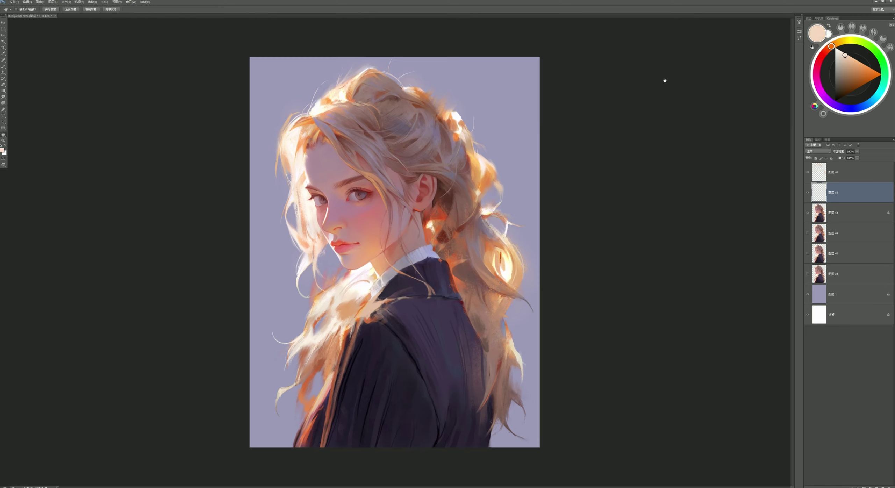
key(0)
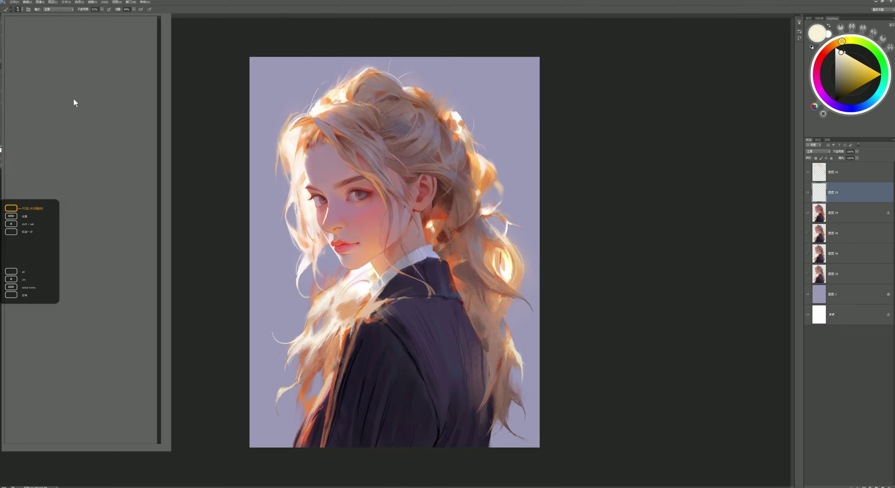
key(b)
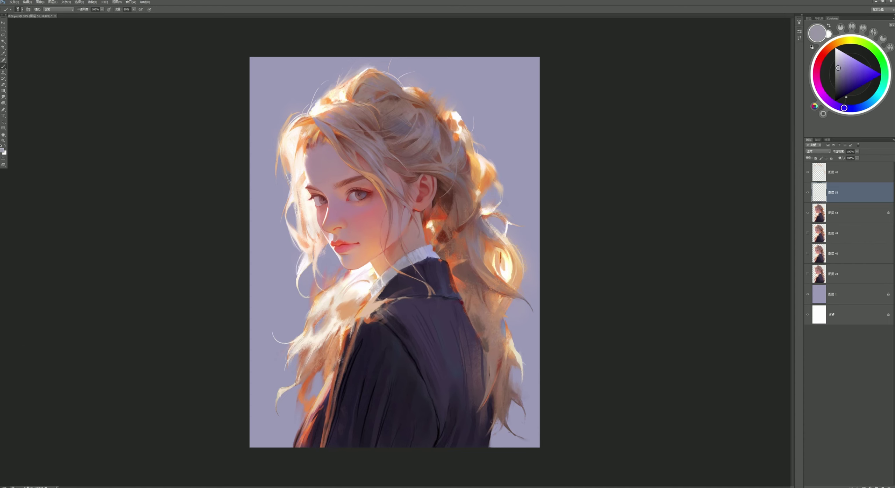
Sample a light peach from the hair by the collar and set the active detail layer's blend mode to Overlay
key(ctrl+equal)
drag(837, 67, 840, 88)
alt+click(359, 293)
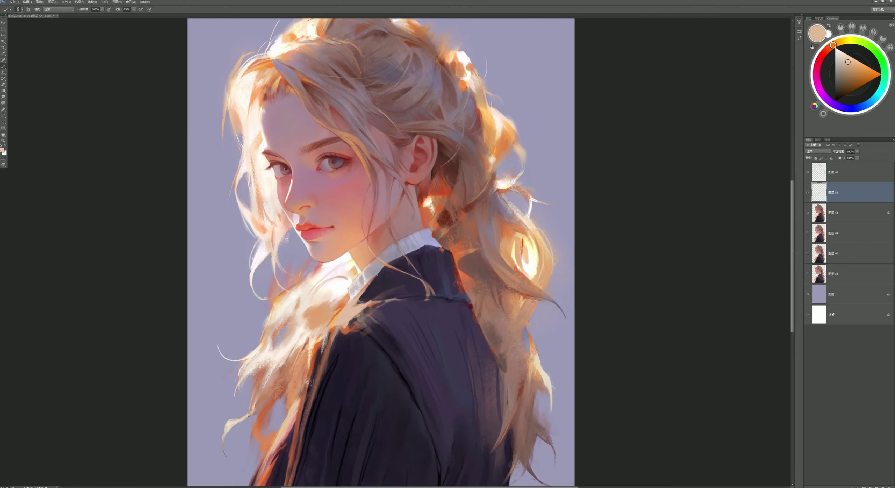
click(818, 151)
click(814, 224)
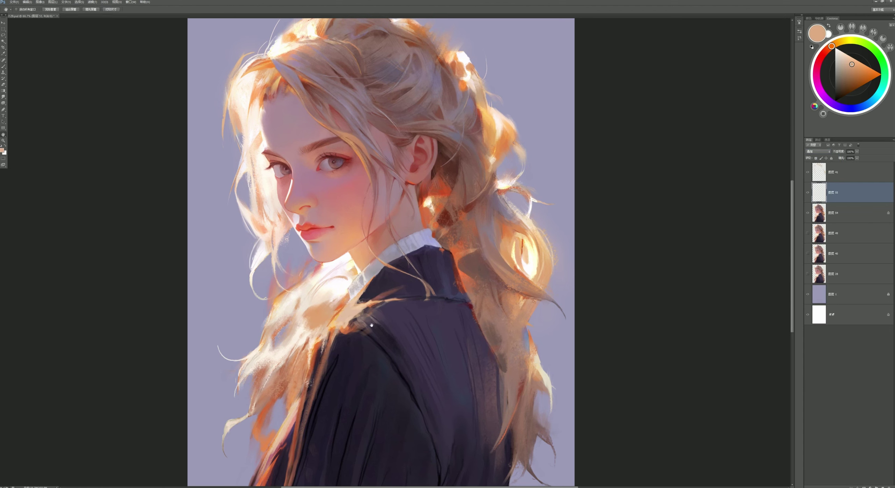
Add a new layer and repaint the jacket collar with sampled dark purple and reddish-brown tones
key(ctrl+alt+shift+n)
alt+click(444, 281)
key(r)
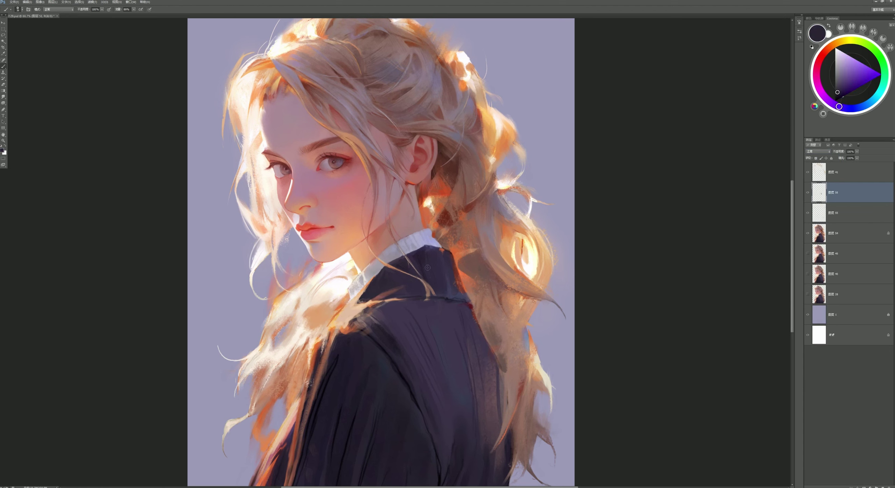
key(b)
alt+click(431, 254)
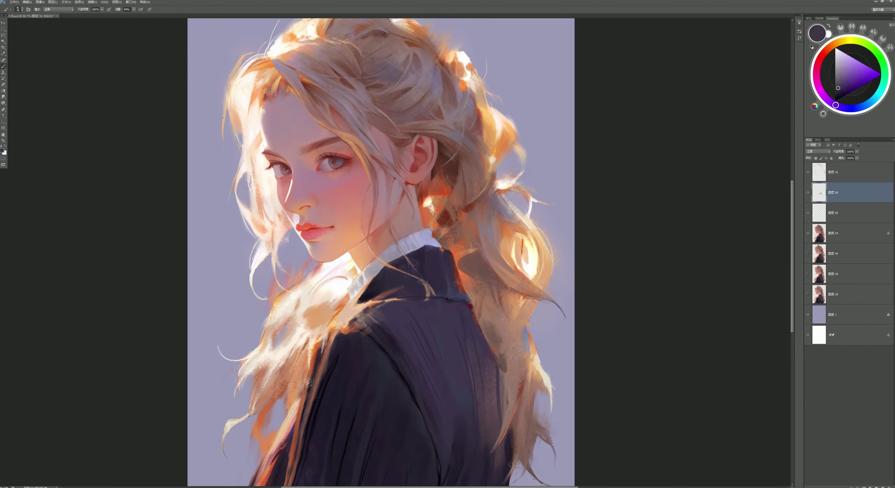
alt+click(372, 291)
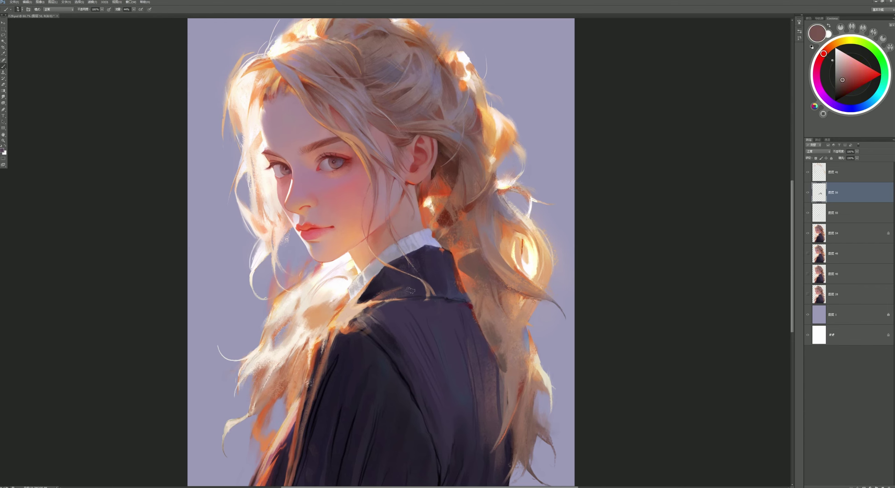
Adjust the brush settings and paint fine light strokes along the front edge of the jacket collar
key(shift+8)
key(shift+9)
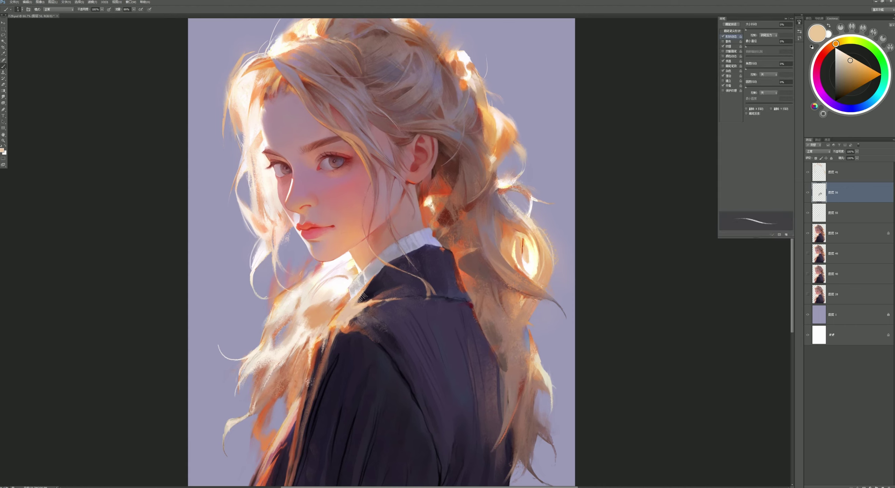
drag(360, 293, 369, 289)
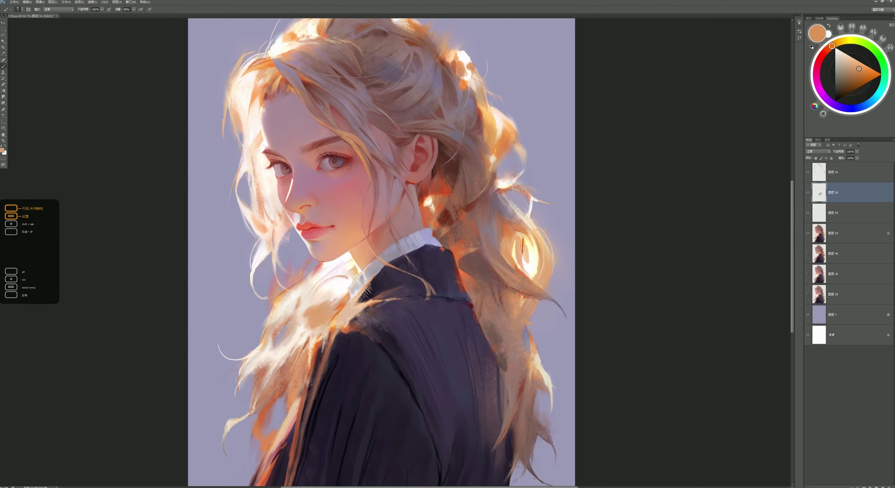
alt+click(372, 291)
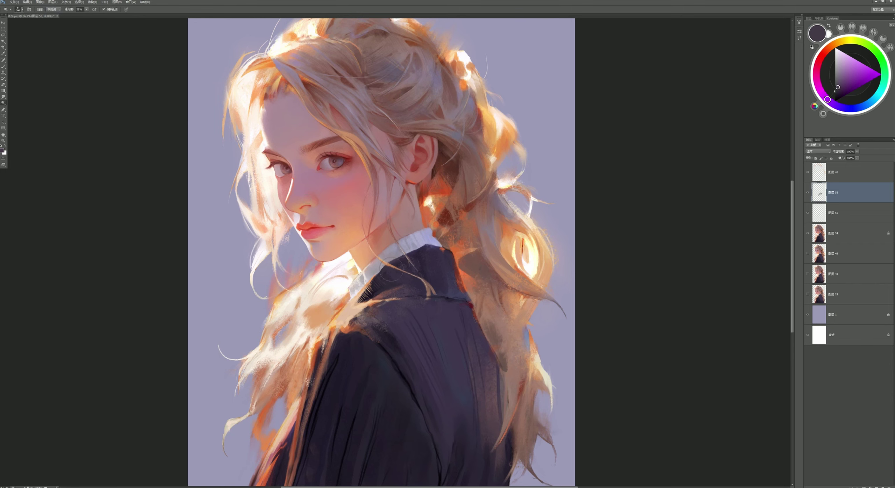
Refine the jacket collar and its seam with sampled dark purple and a dark red tint
key(b)
alt+click(380, 274)
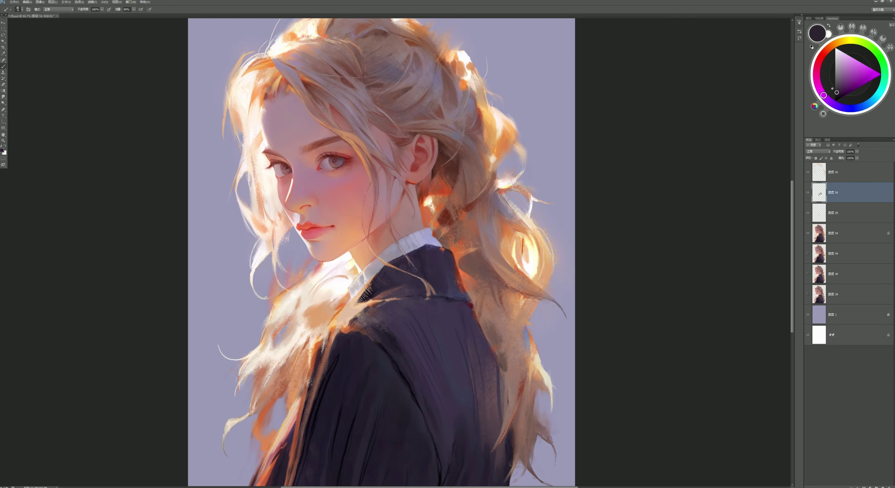
click(825, 51)
click(851, 83)
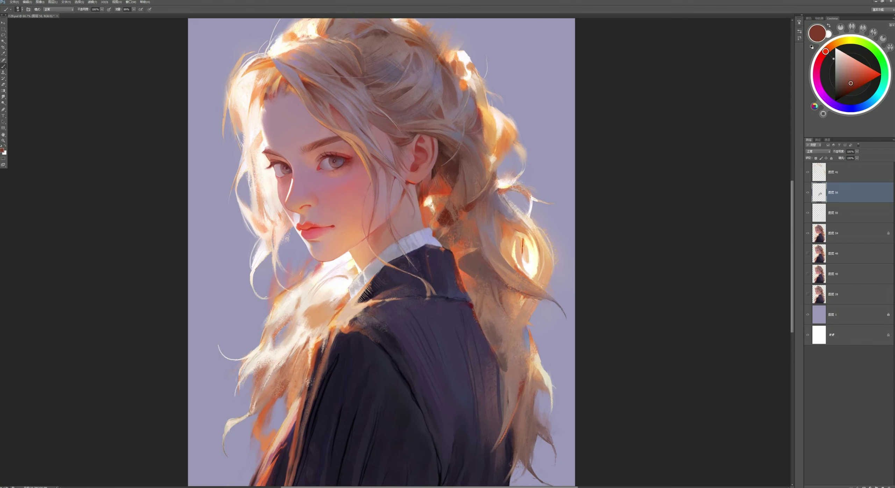
alt+click(436, 290)
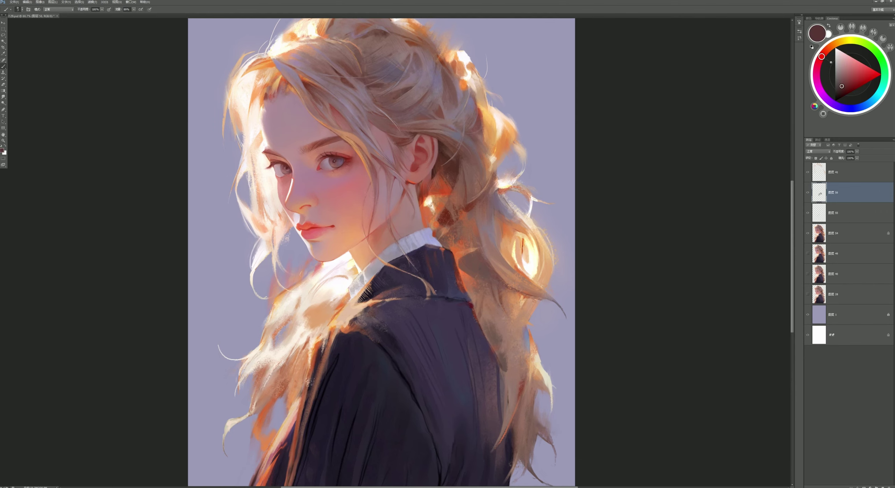
alt+click(436, 291)
key(ctrl+minus)
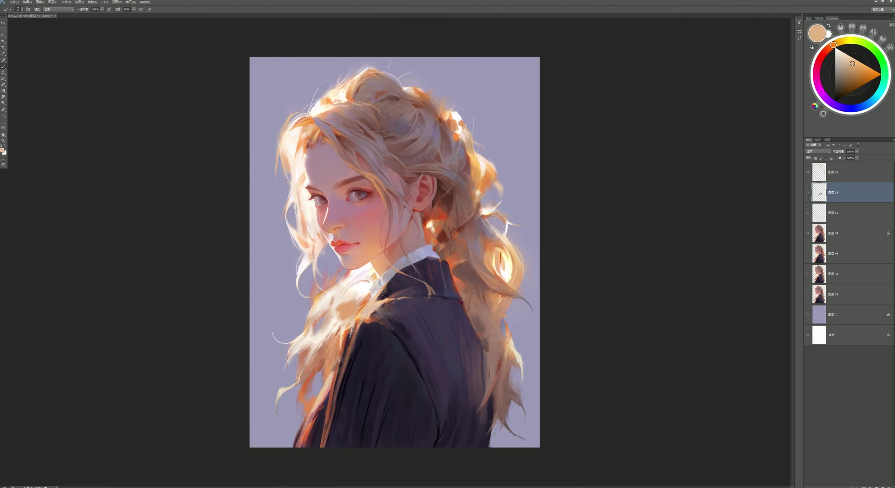
Clean up the jacket's back edge beside the long hair with sampled dark purple
alt+click(482, 341)
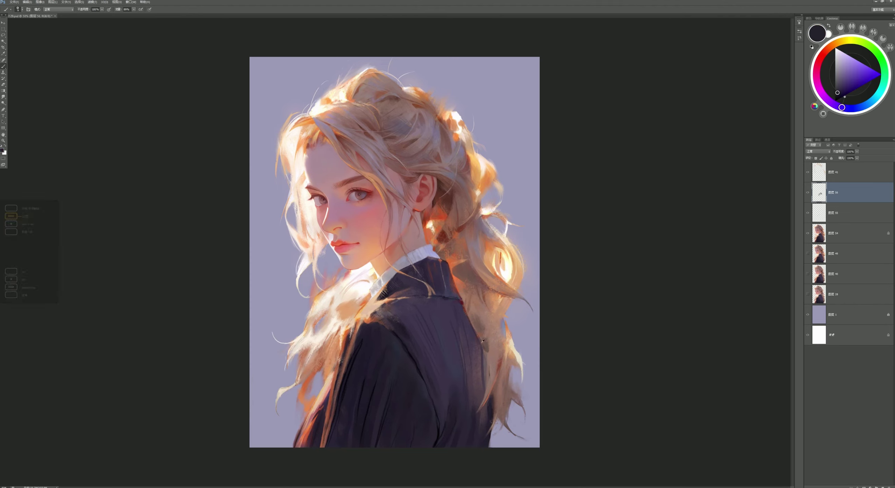
alt+click(483, 340)
key(ctrl+minus)
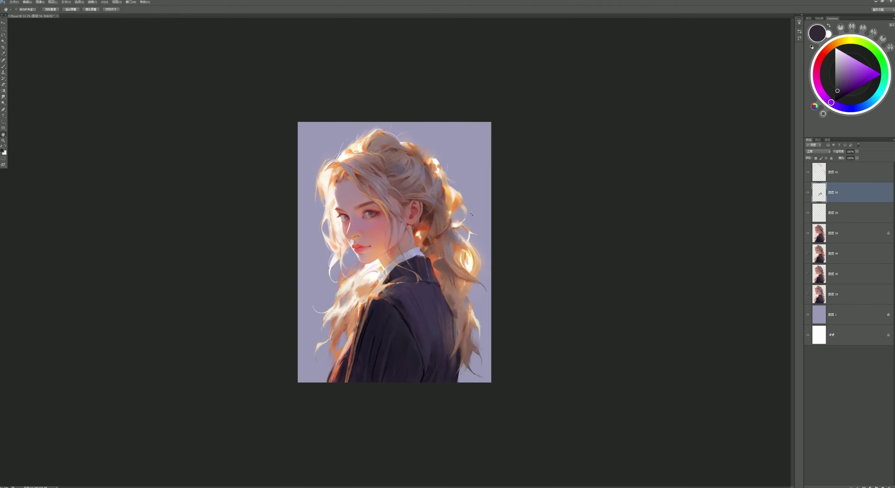
Refine the hair behind the neck and around the ponytail tie with sampled reddish brown, cream and lavender tones
key(ctrl+plus)
alt+click(440, 204)
alt+click(442, 209)
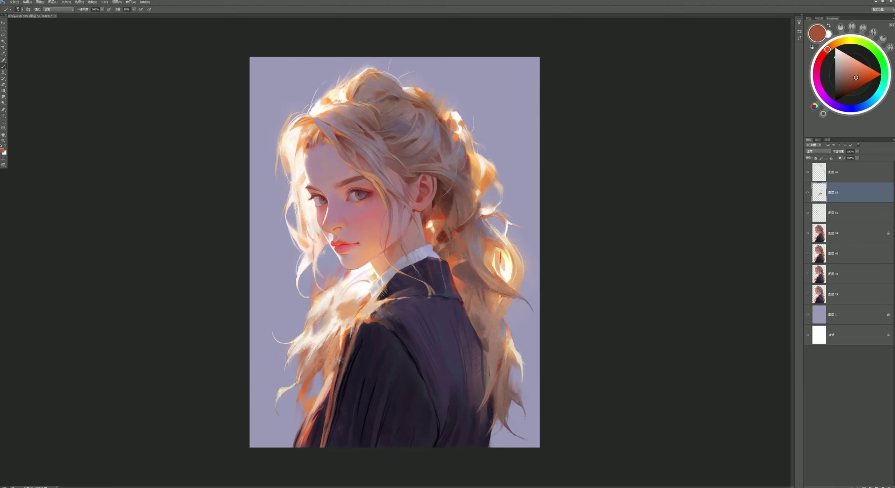
alt+click(460, 215)
alt+click(477, 212)
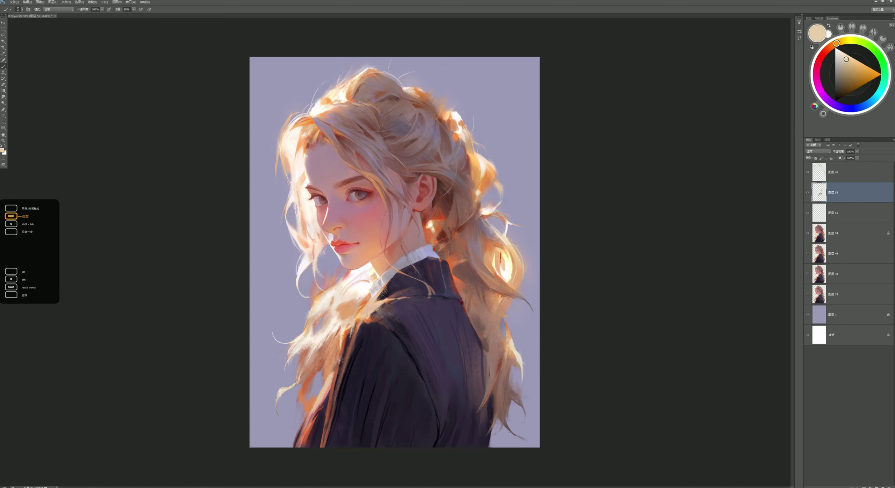
key(ctrl+minus)
alt+click(477, 212)
key(ctrl+plus)
key(ctrl+plus)
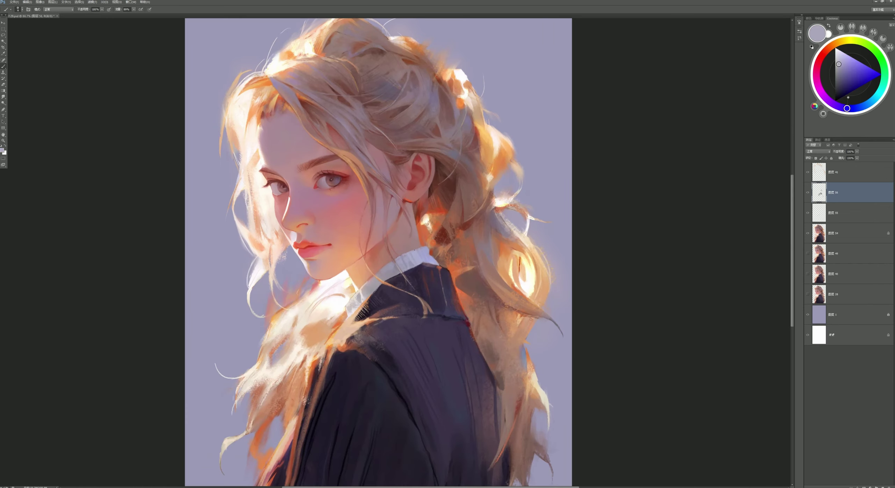
key(ctrl+minus)
key(ctrl+minus)
key(ctrl+plus)
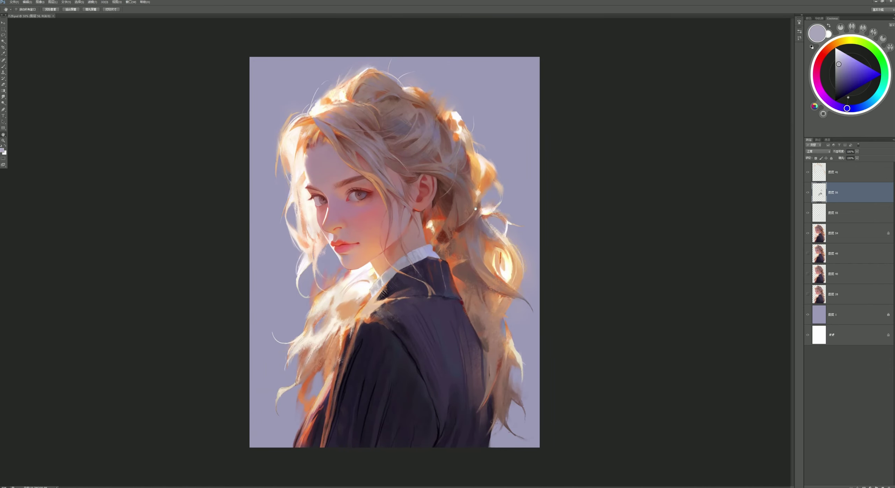
Paint orange backlit strands falling along the front sleeve, sampling orange tones from the neighbouring hair
drag(349, 334, 332, 418)
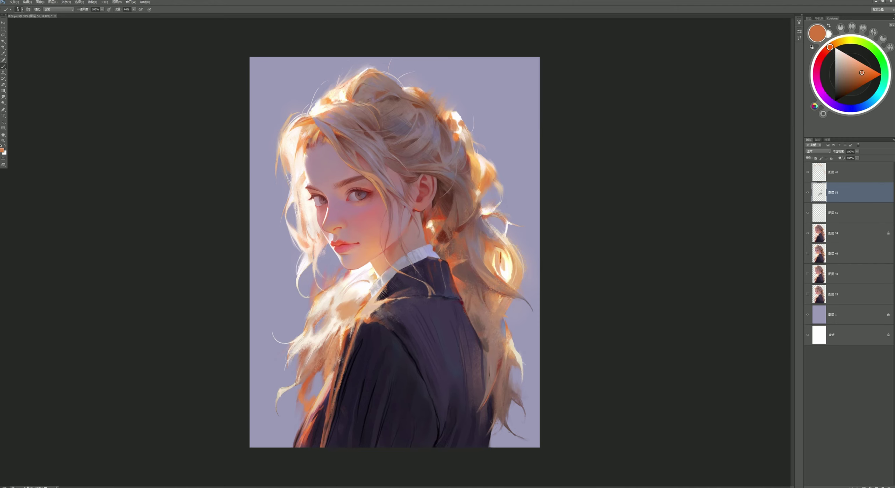
alt+click(360, 314)
alt+click(337, 400)
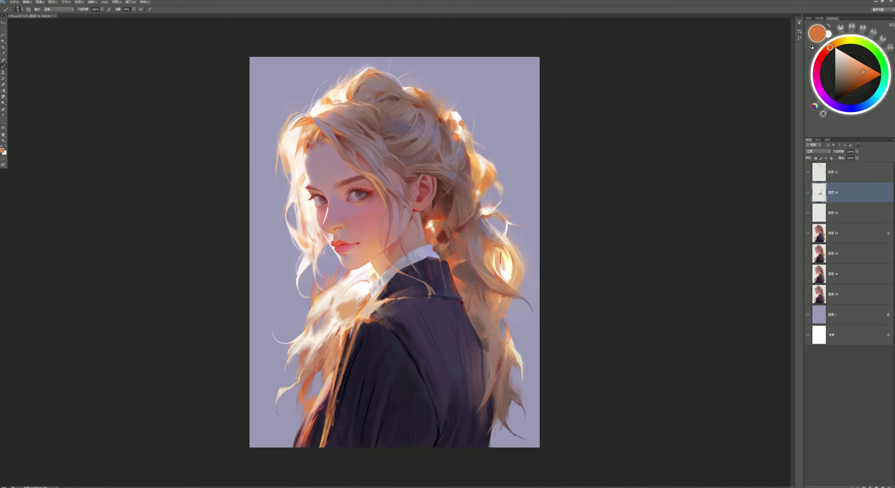
alt+click(325, 410)
ctrl+click(325, 409)
key(b)
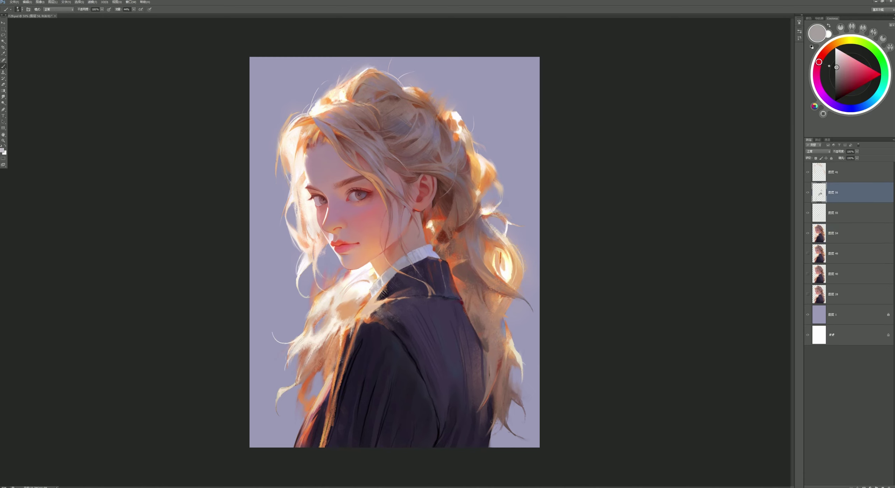
Touch up the bright hair strands in front of the face with sampled light peach
alt+click(603, 118)
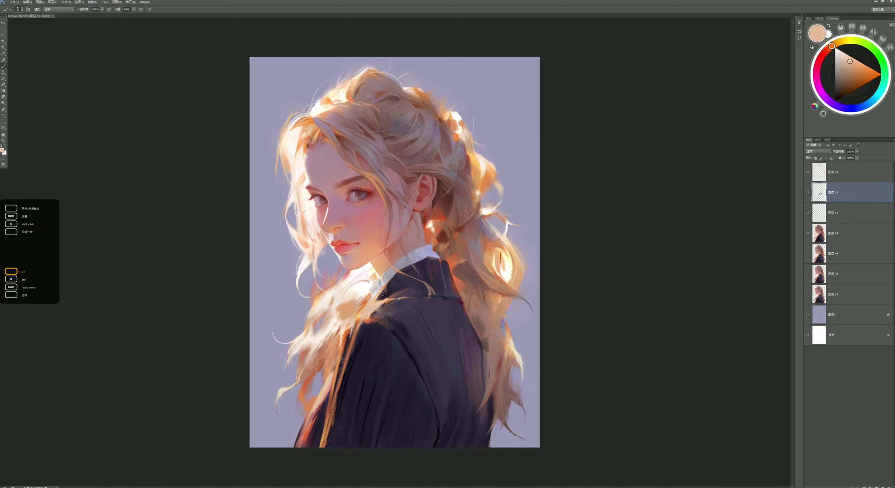
alt+click(313, 225)
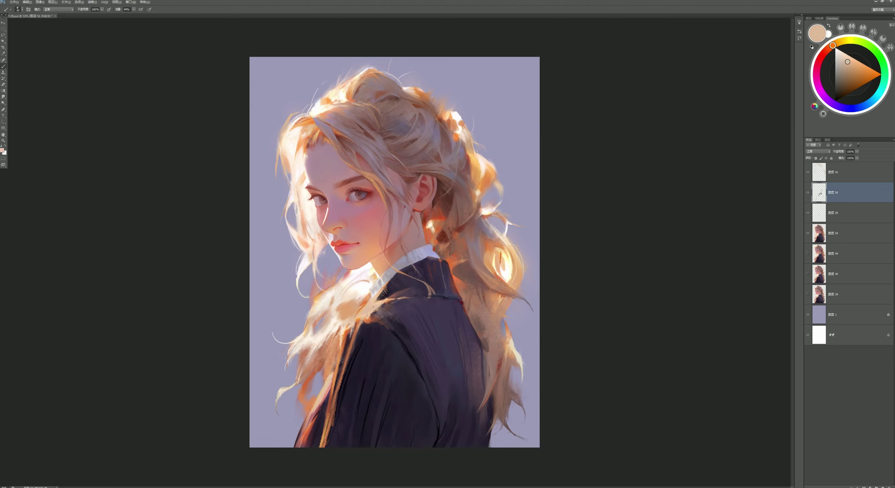